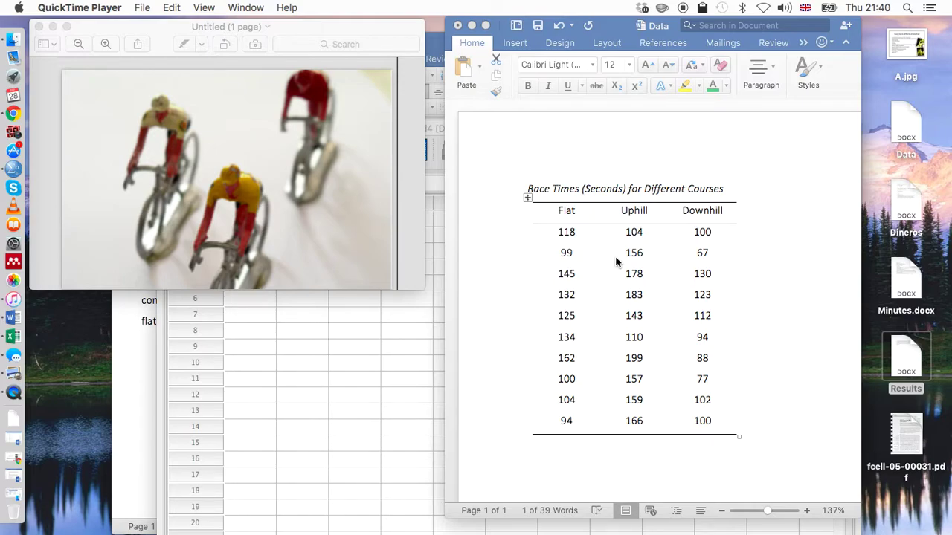
- In Variable View, create a first variable named Course
click(366, 347)
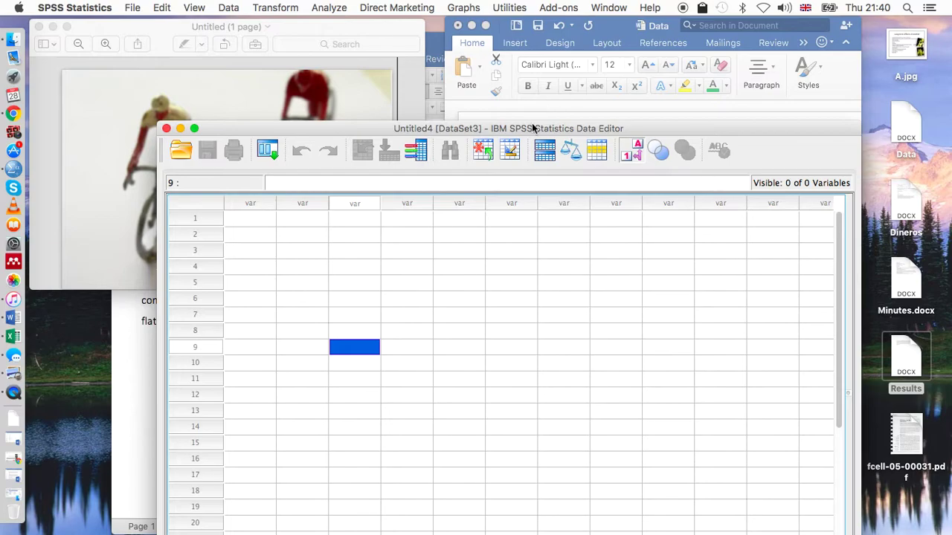
drag(533, 128, 519, 32)
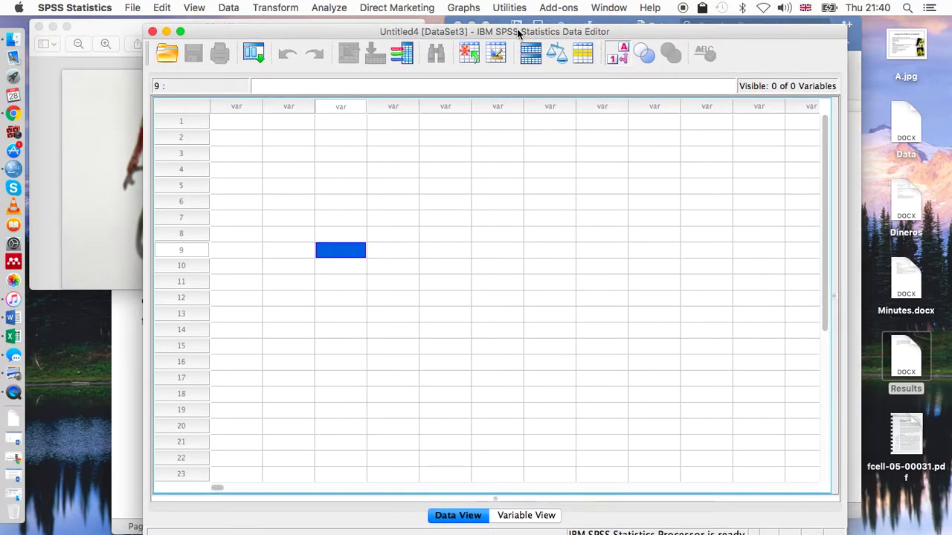
click(512, 515)
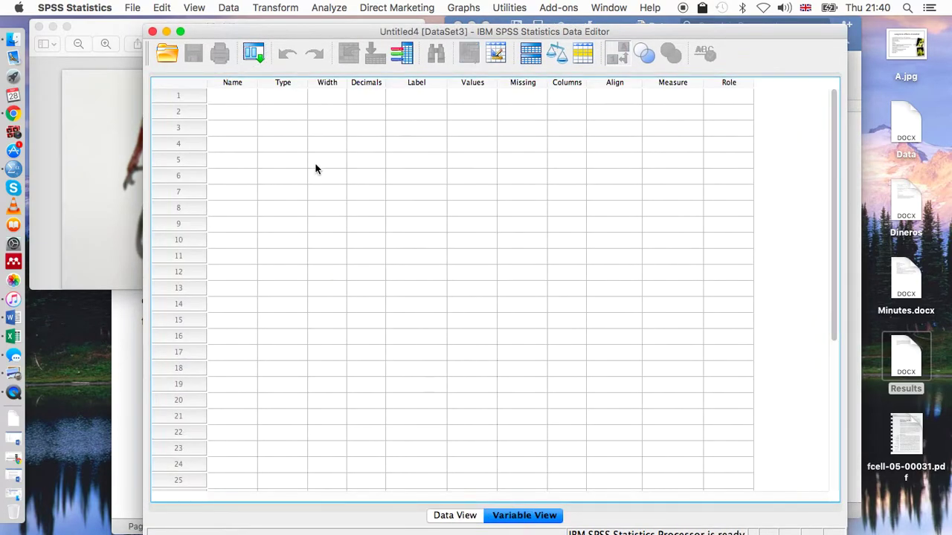
click(246, 102)
text(Cou)
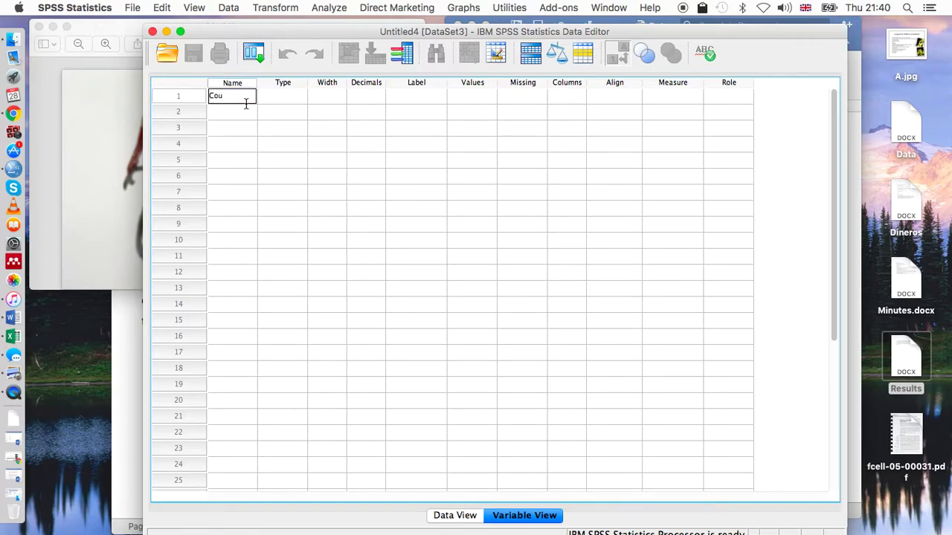
text(rse)
click(457, 97)
- Add Course value labels 1 = Flat, 2 = Uphill and 3 = Downhill
click(483, 97)
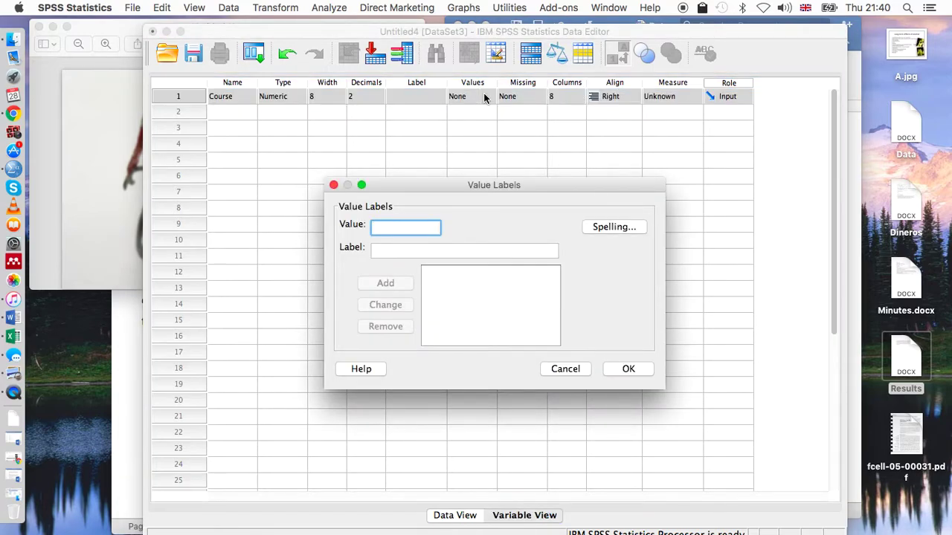
text(1)
key(Tab)
text(Flat)
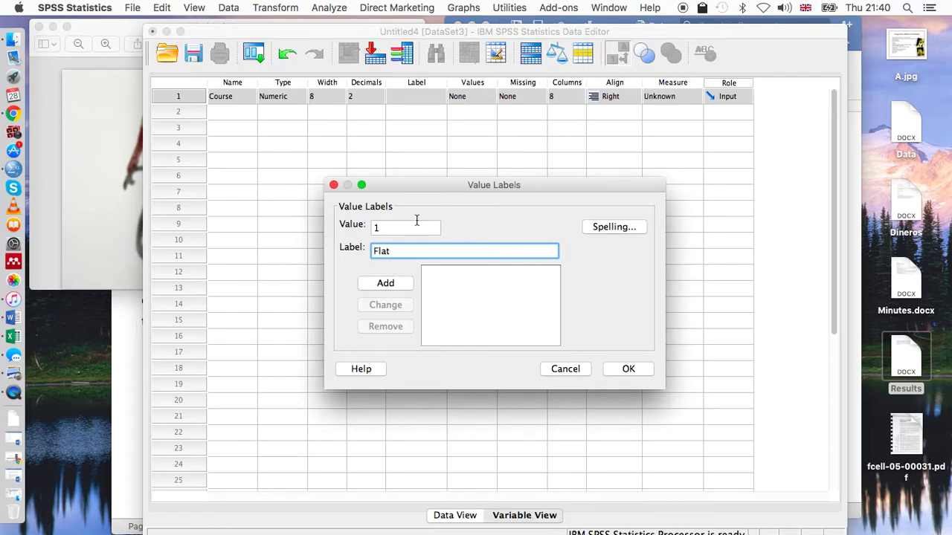
click(396, 286)
text(2)
click(398, 255)
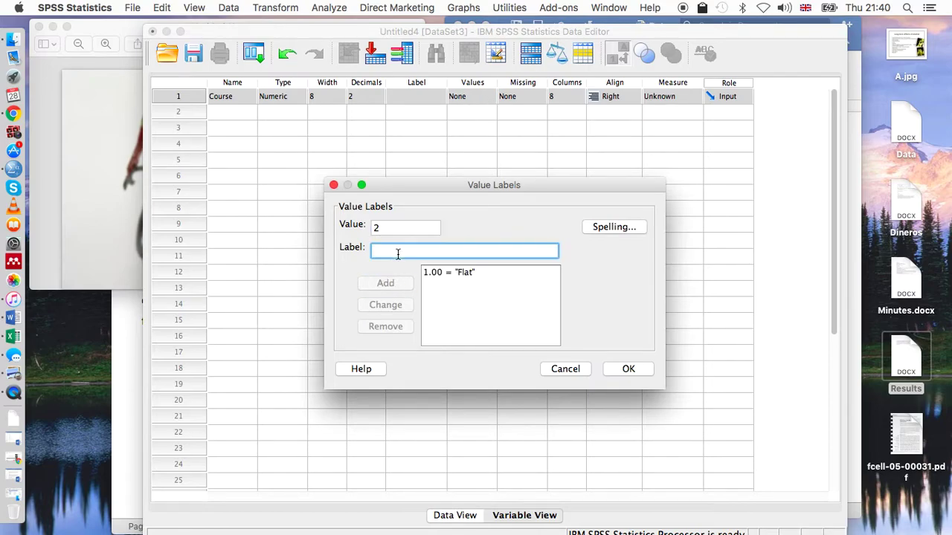
text(Uphill)
key(Return)
text(3)
click(398, 254)
text(Downhill)
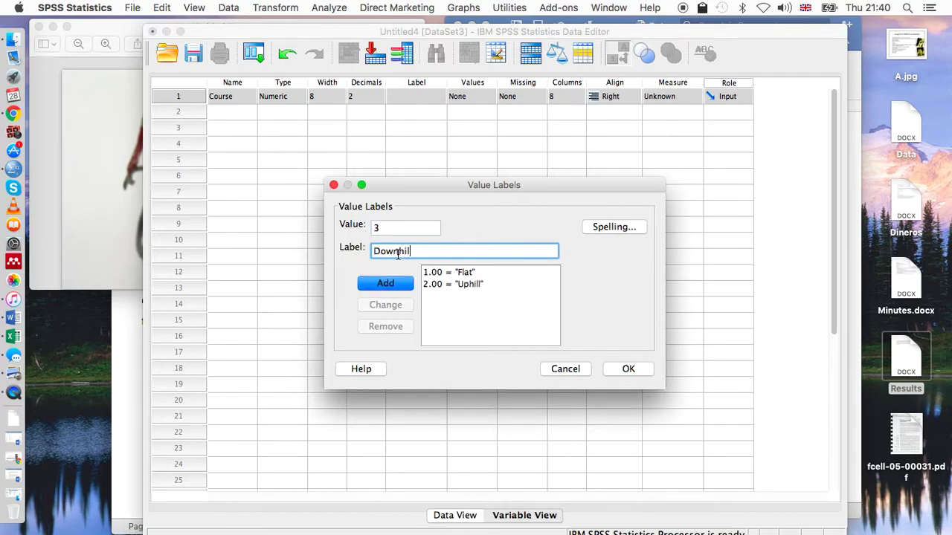
key(Return)
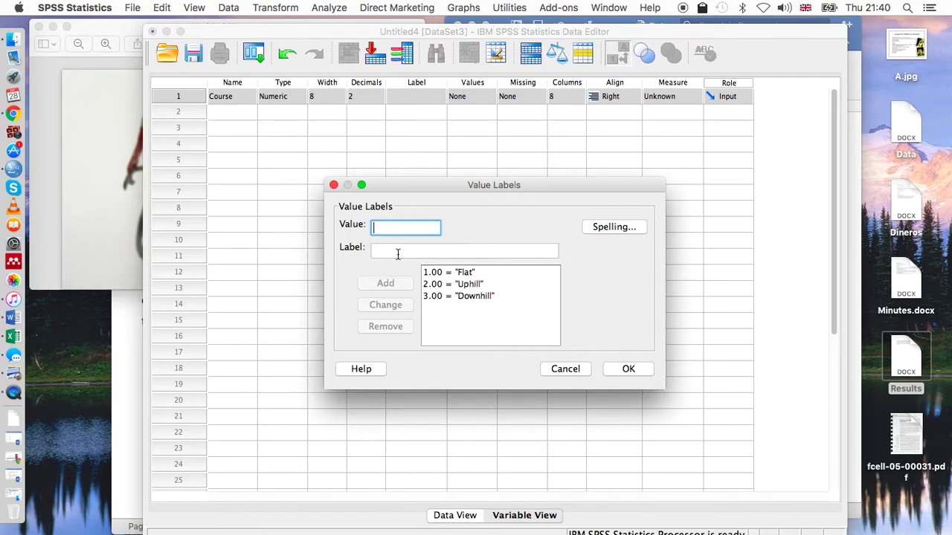
- Confirm the value labels and set Course's measure to Nominal
click(628, 370)
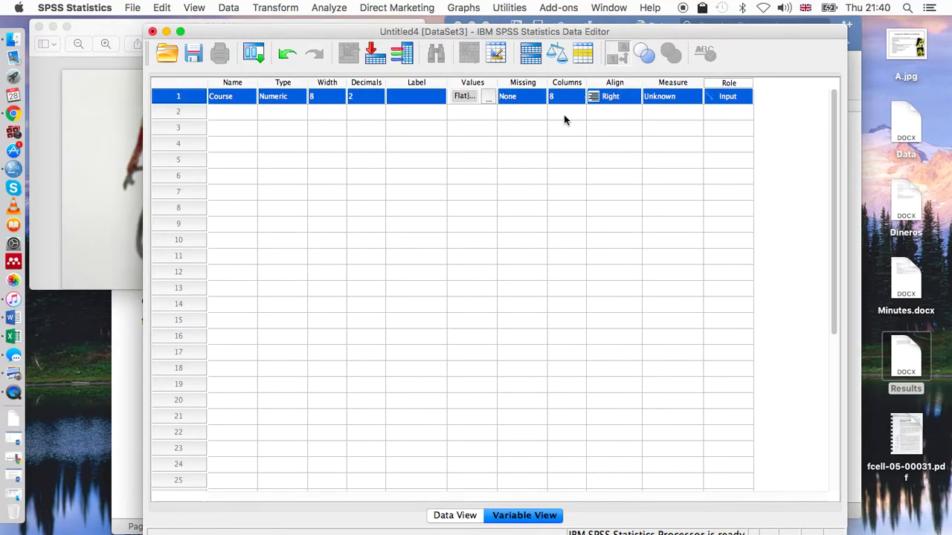
click(665, 100)
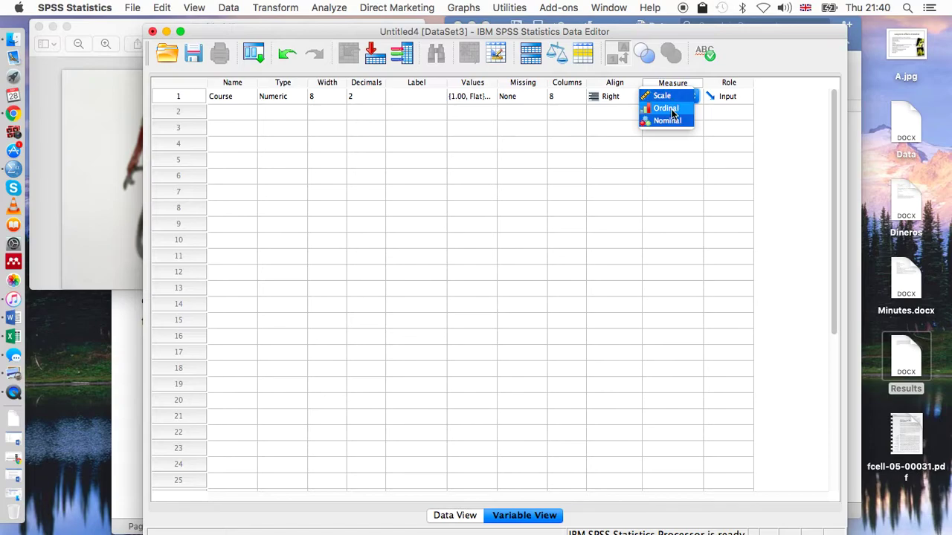
click(667, 121)
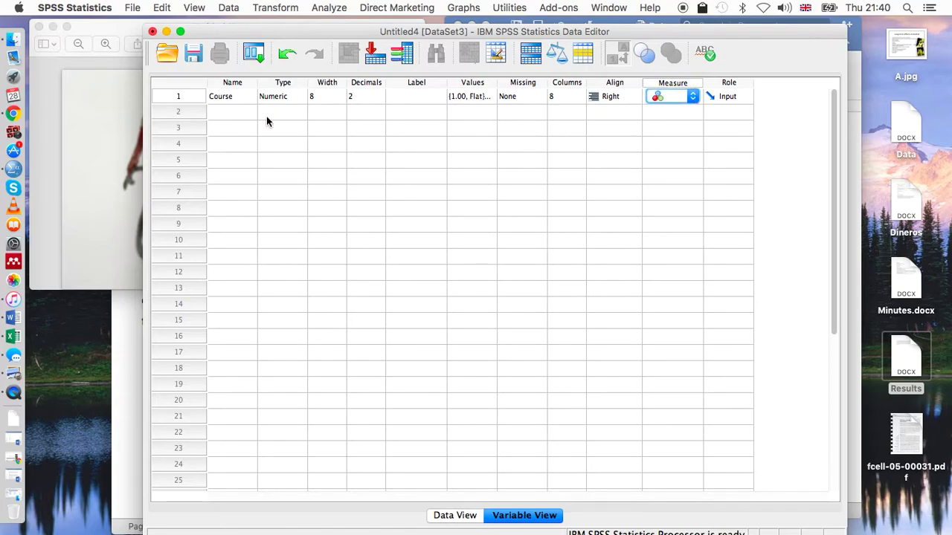
- Add a second variable named Time with a Scale measure
click(235, 118)
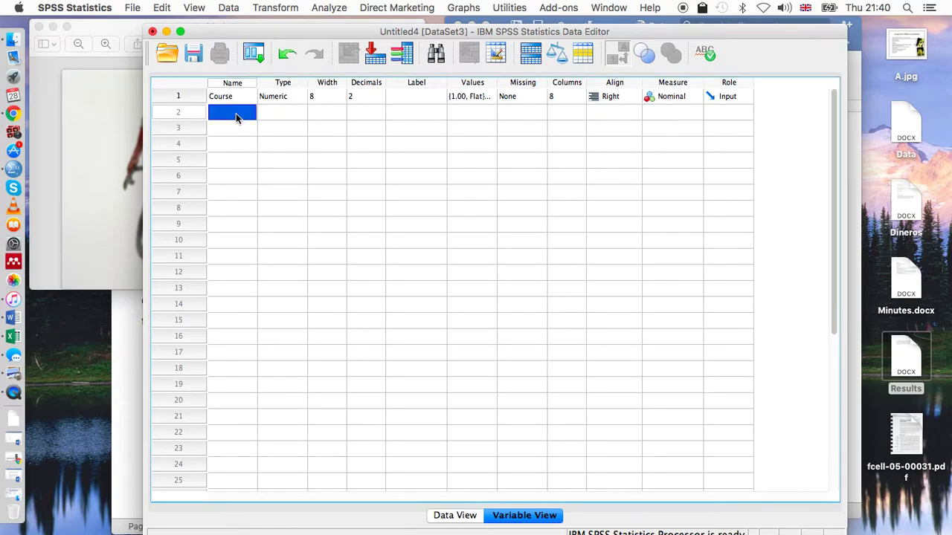
text(Time)
click(667, 112)
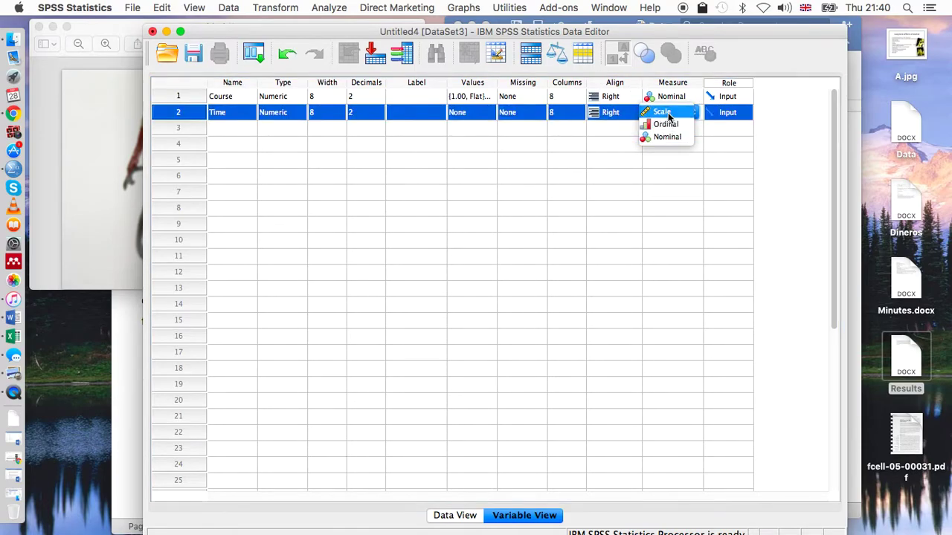
click(667, 112)
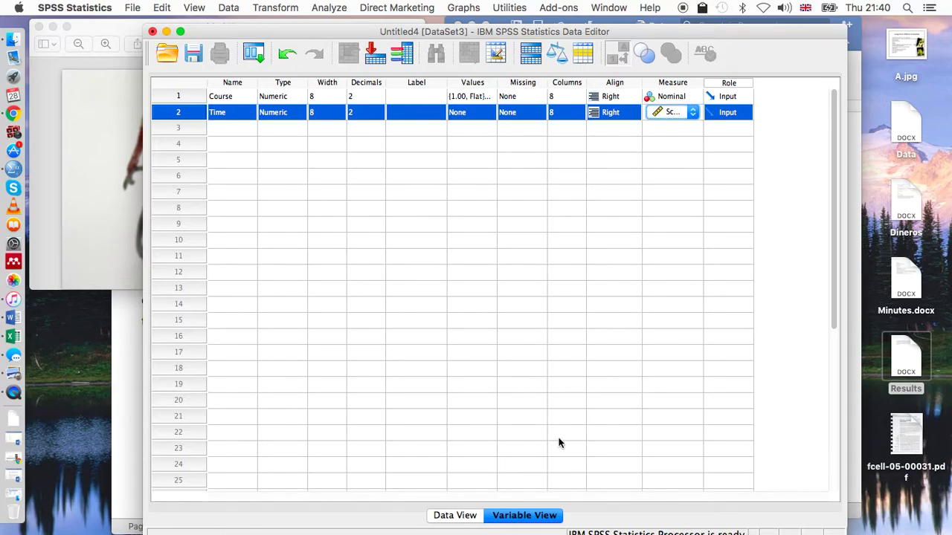
- Return to Data View and check the Word race times table
click(473, 516)
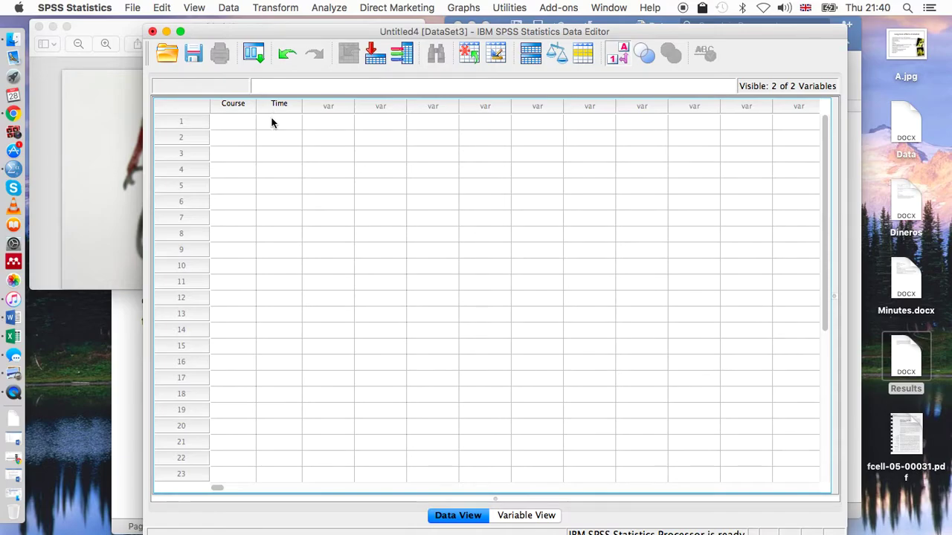
key(ctrl+Up)
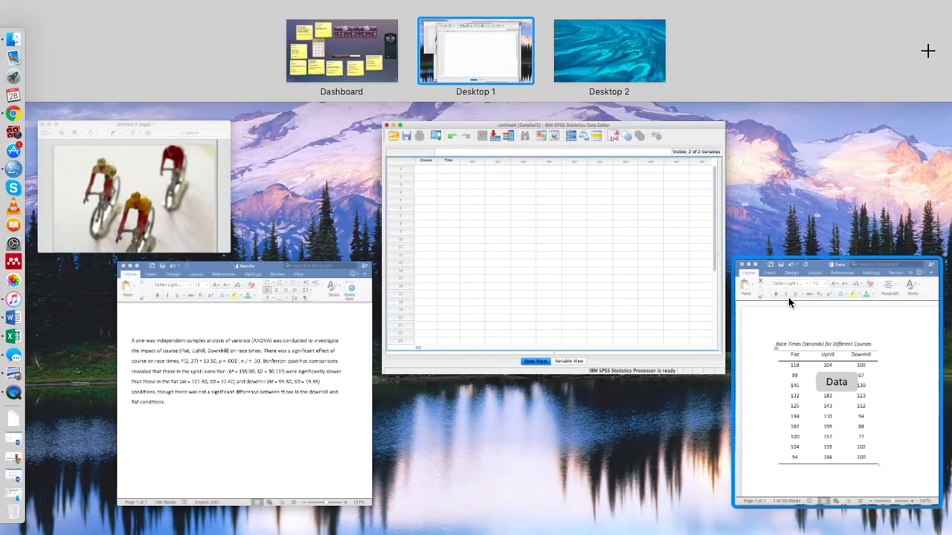
click(788, 297)
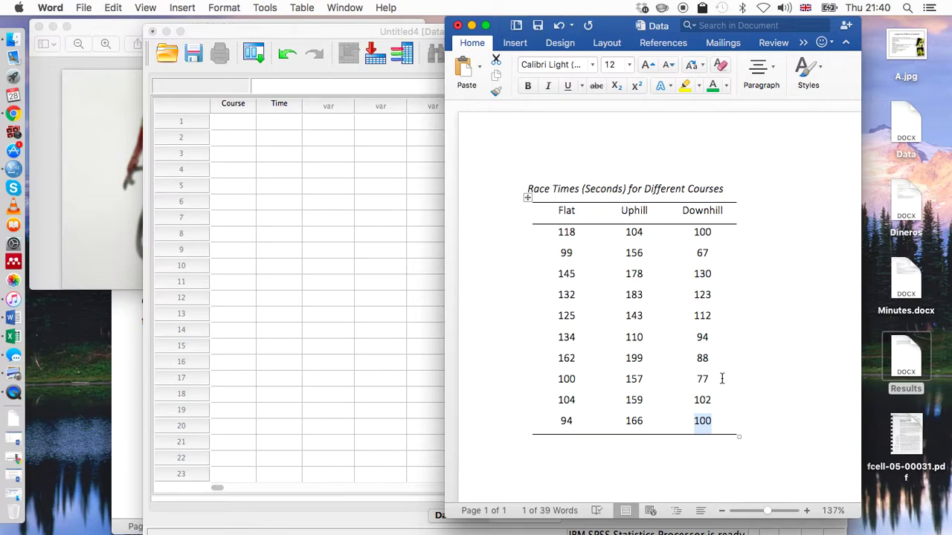
click(403, 317)
- Enter Course codes: rows 1–10 as 1, 11–20 as 2, 21–30 as 3
click(235, 121)
double_click(235, 121)
text(1)
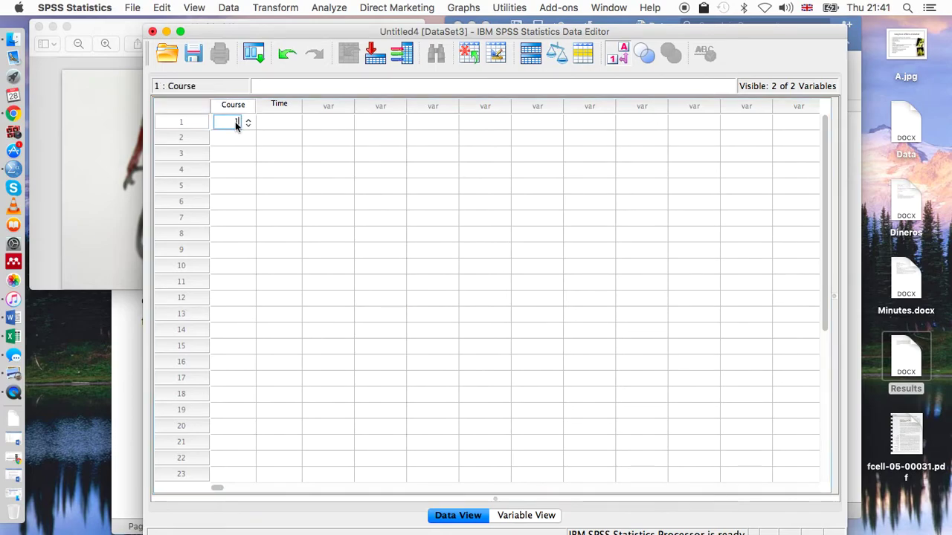
text( 1 1 1 1 1 1 1 1 1)
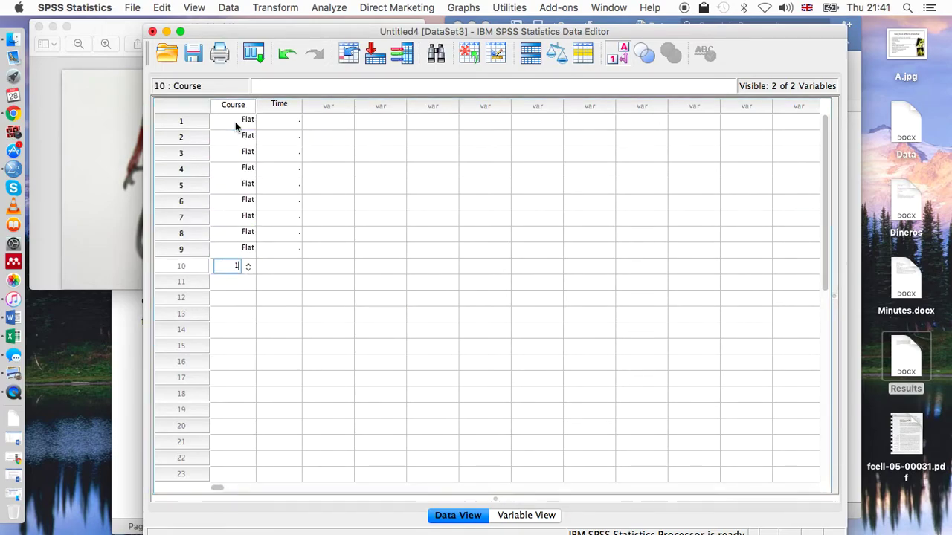
text( 1 1 1 1 1 1 1 )
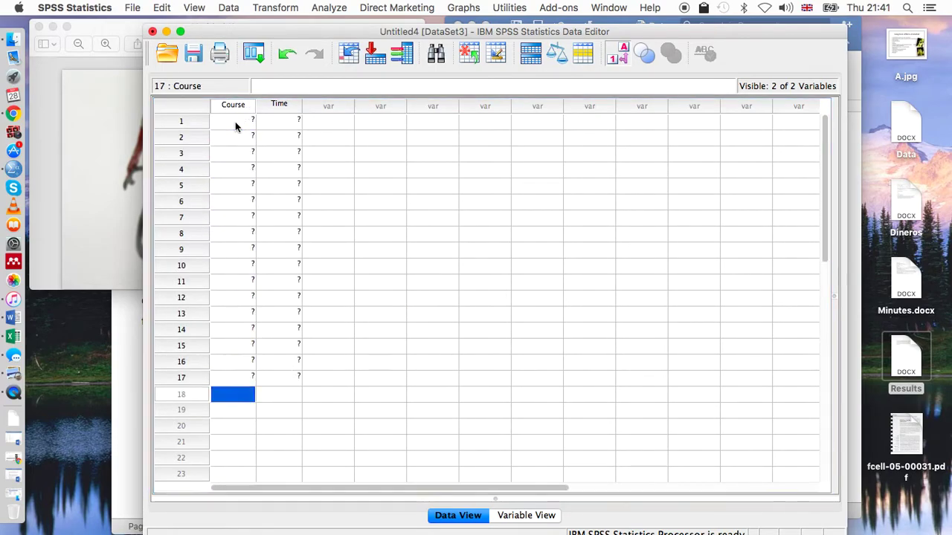
text(2 2 2)
key(Return)
text(3)
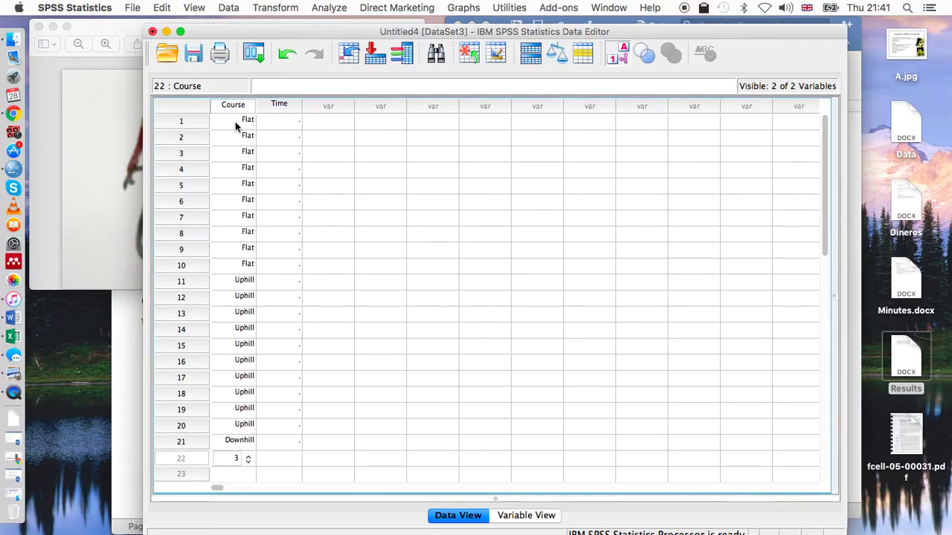
text( 3 3 3 3 3 3 3 3)
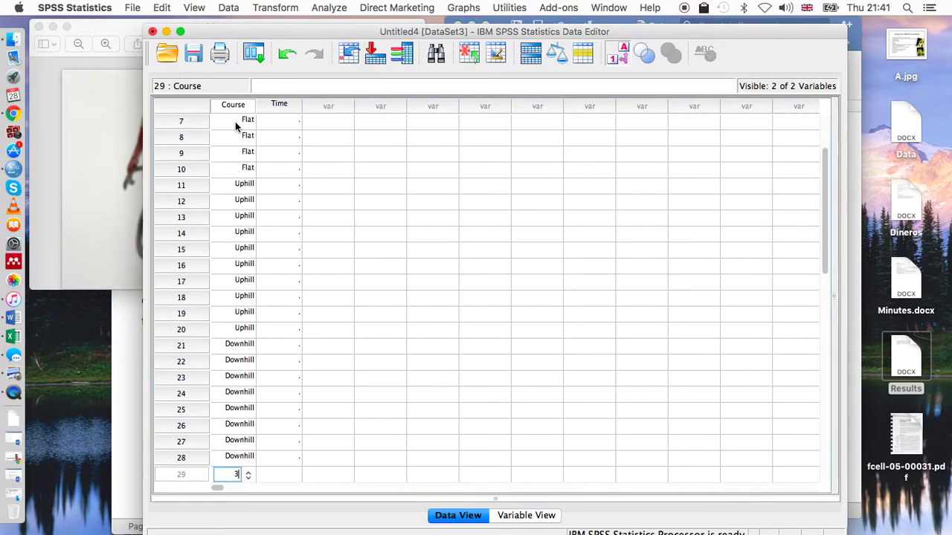
text( 3)
- Paste the Flat race times from the Word table into Time rows 1–10
mouse_move(1, 3)
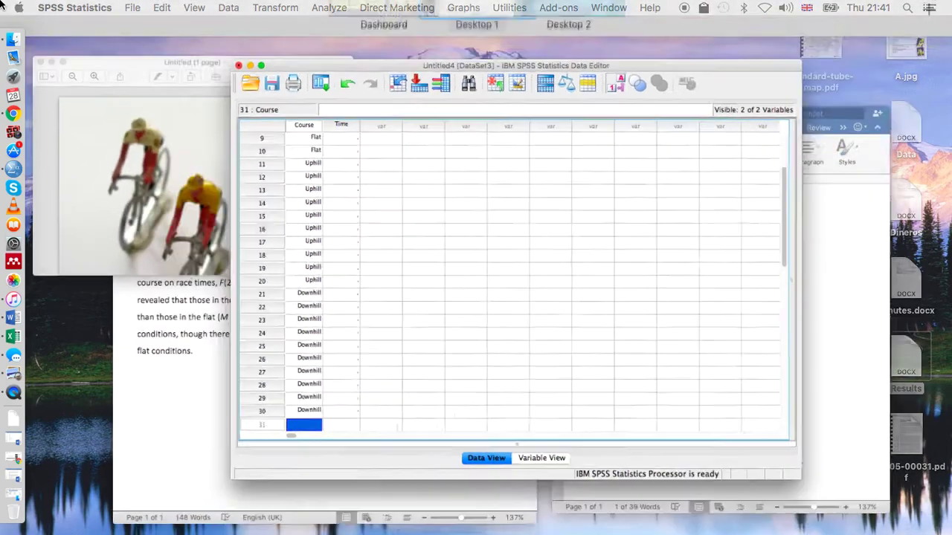
click(926, 393)
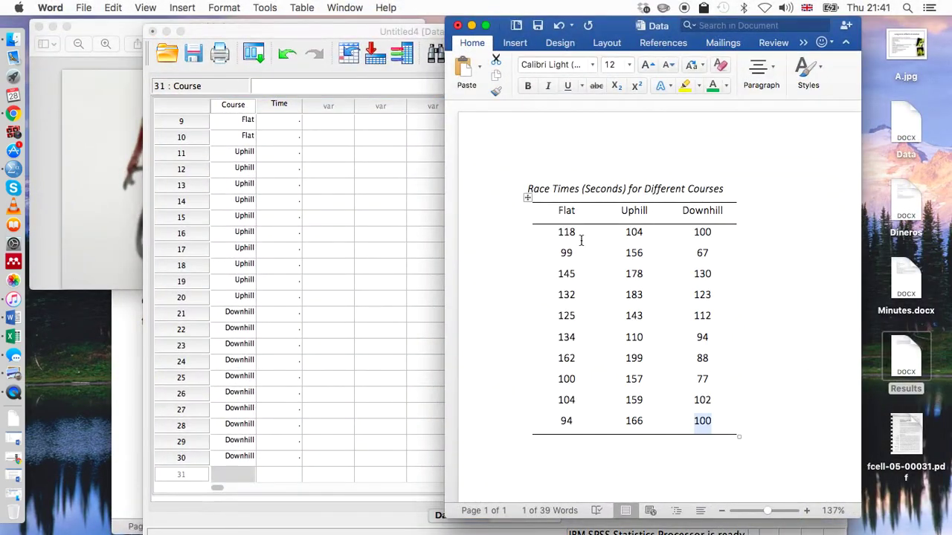
drag(565, 232, 565, 432)
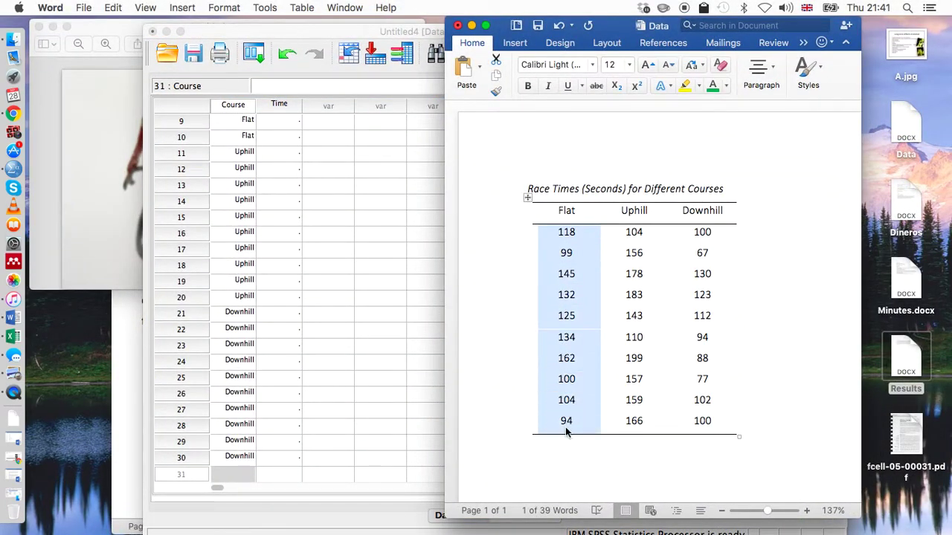
click(276, 287)
scroll(277, 156, up, 4)
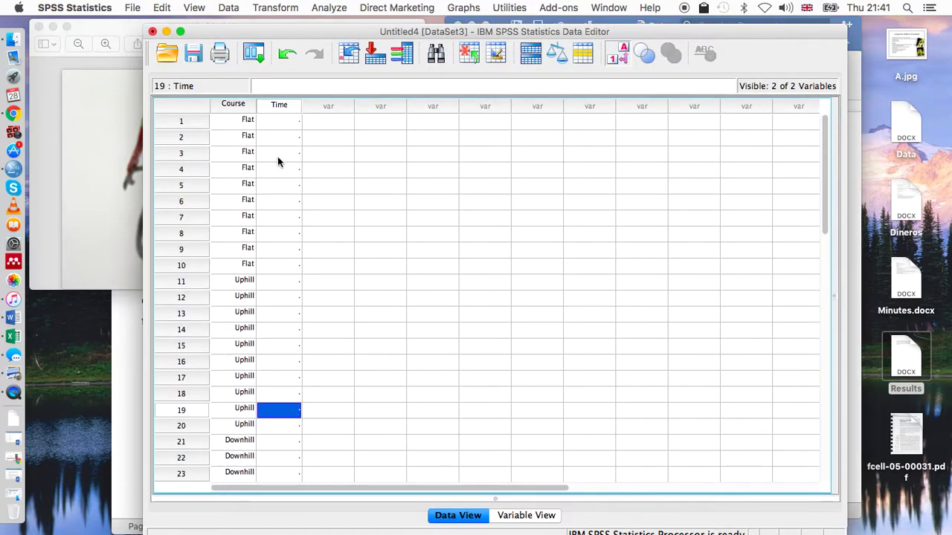
click(278, 122)
text(118.00 99.00 145.00 132.00 125.00 134.00 162.00 100.00 104.00 94.00)
key(ctrl+Up)
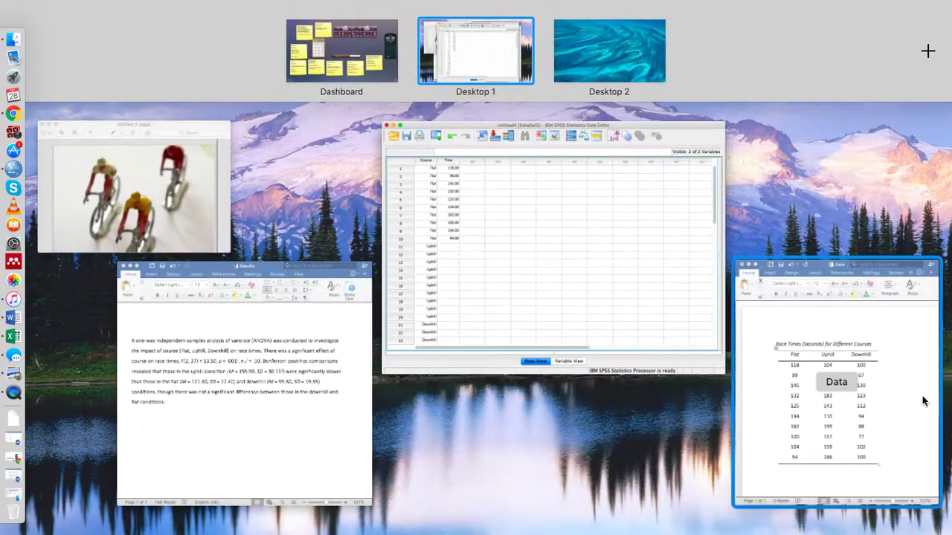
- Copy the Uphill race times into Time rows 11–20
click(922, 397)
drag(643, 234, 643, 420)
key(cmd+c)
click(347, 362)
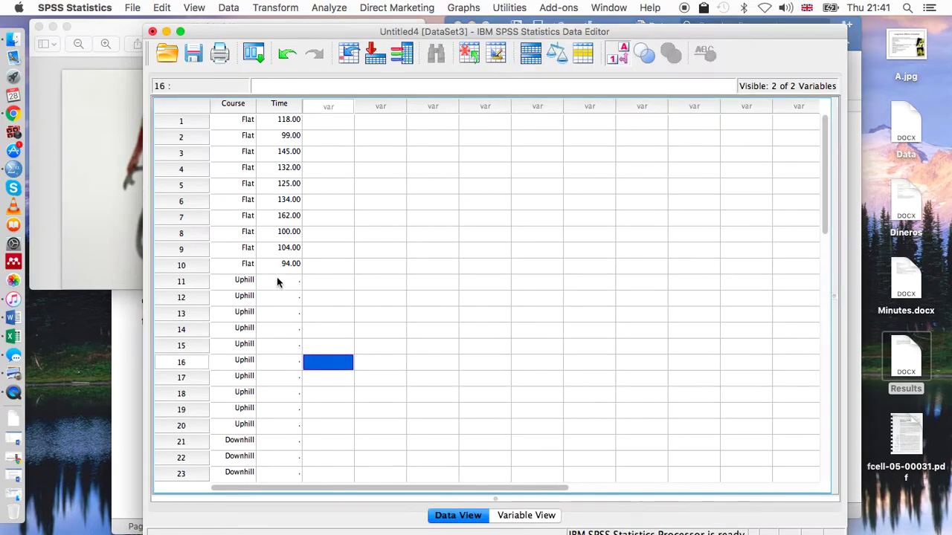
click(275, 279)
key(cmd+v)
key(ctrl+Up)
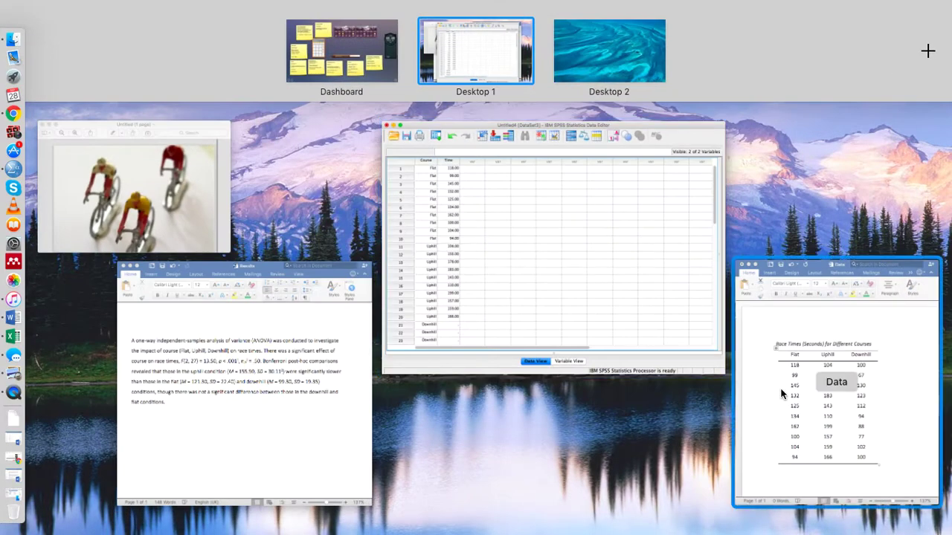
- Copy the Downhill race times into Time rows 21–30
click(782, 389)
drag(701, 232, 712, 416)
click(379, 328)
scroll(379, 324, down, 3)
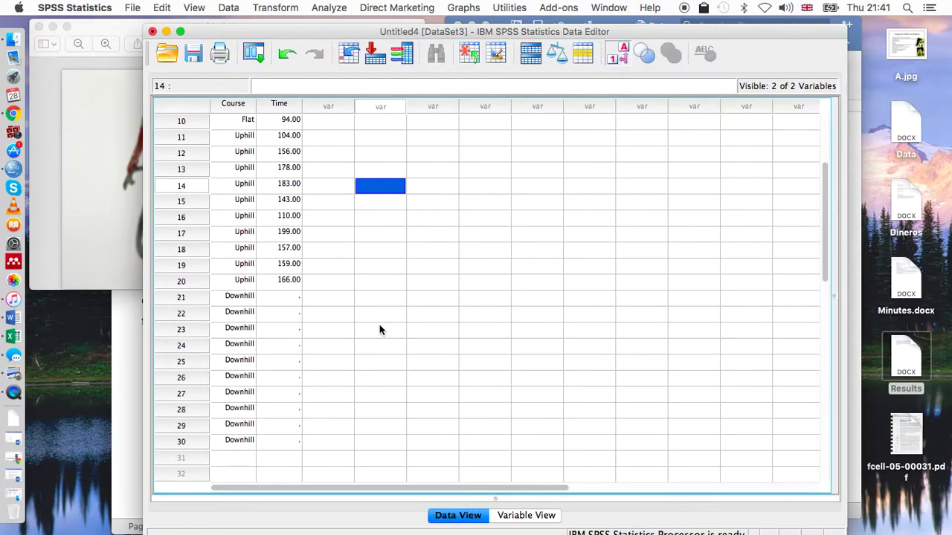
click(285, 302)
key(super+v)
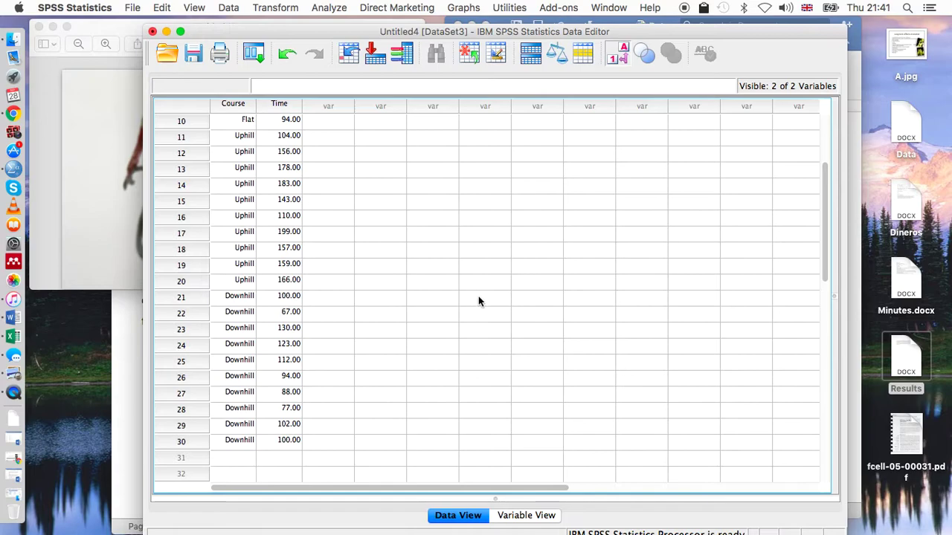
- Open Analyze > General Linear Model > Univariate
click(329, 6)
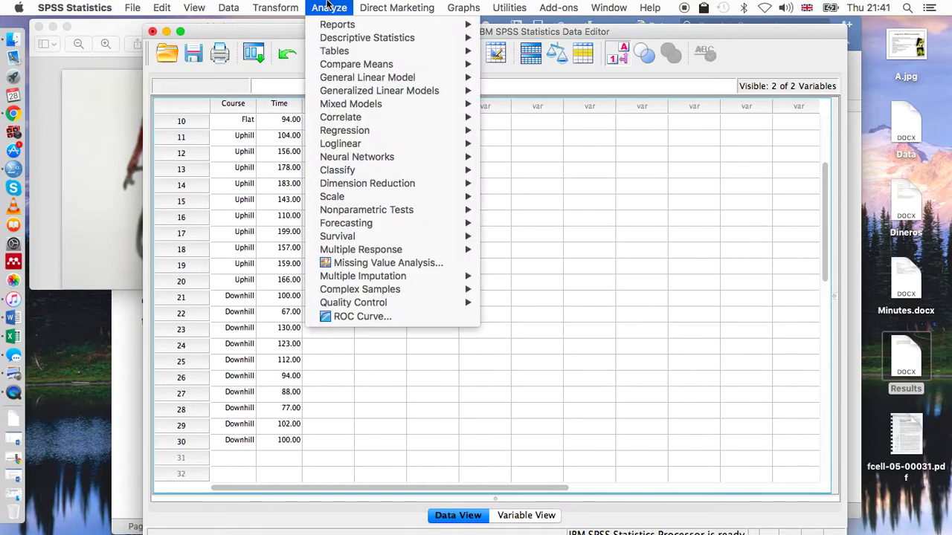
mouse_move(374, 79)
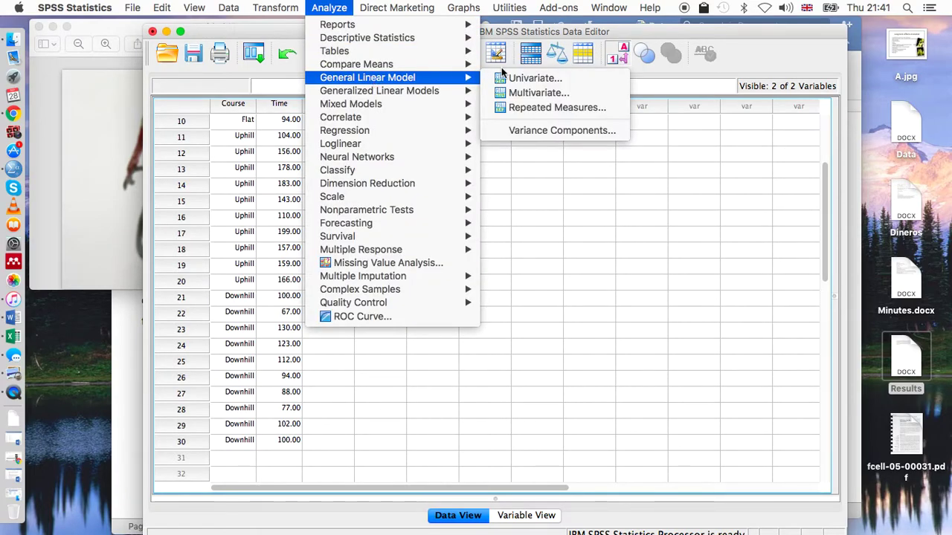
click(520, 78)
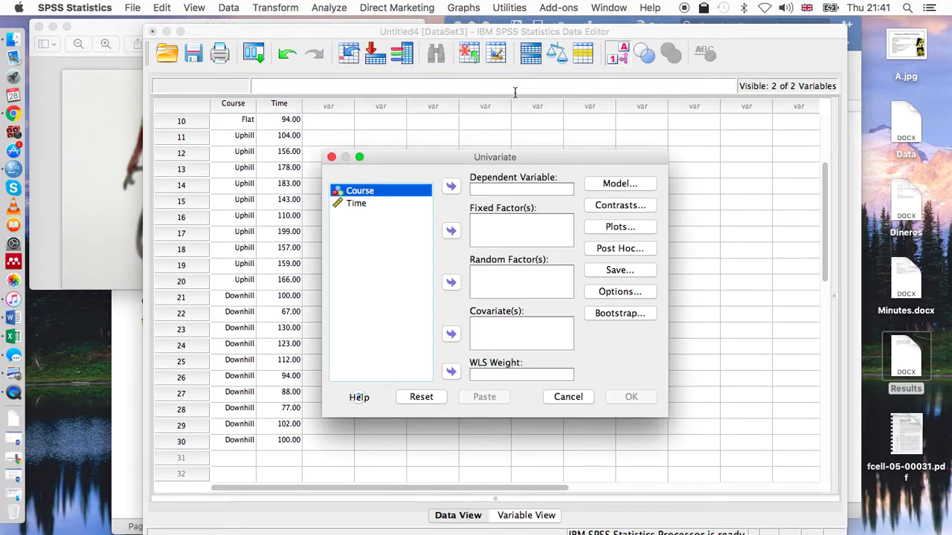
- Make Course the fixed factor and Time the dependent variable
click(451, 230)
click(389, 191)
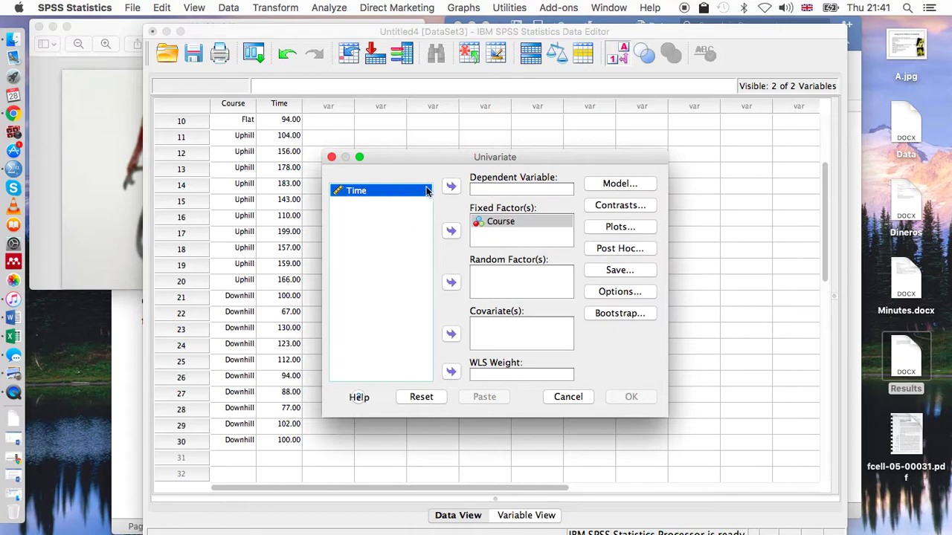
click(449, 186)
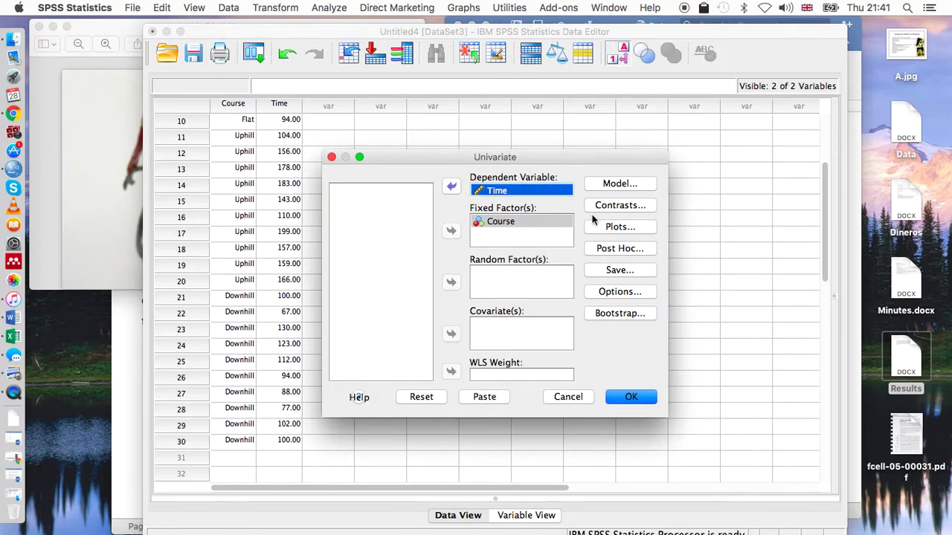
- Request Bonferroni post hoc tests for Course
click(595, 247)
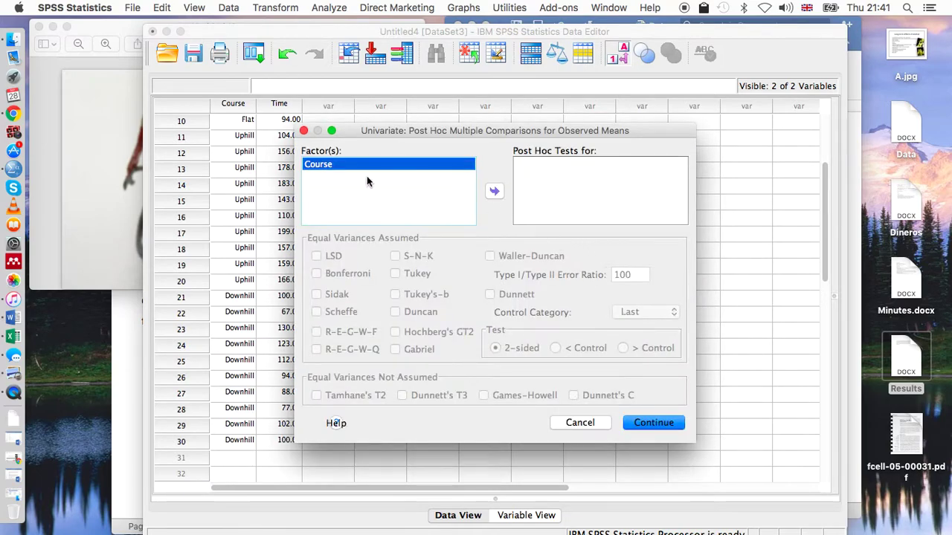
click(495, 191)
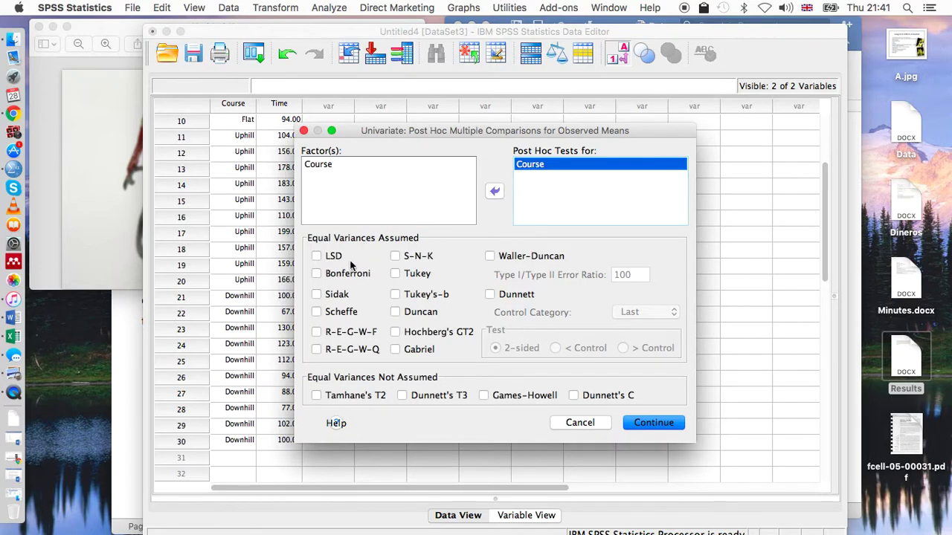
click(327, 274)
click(650, 422)
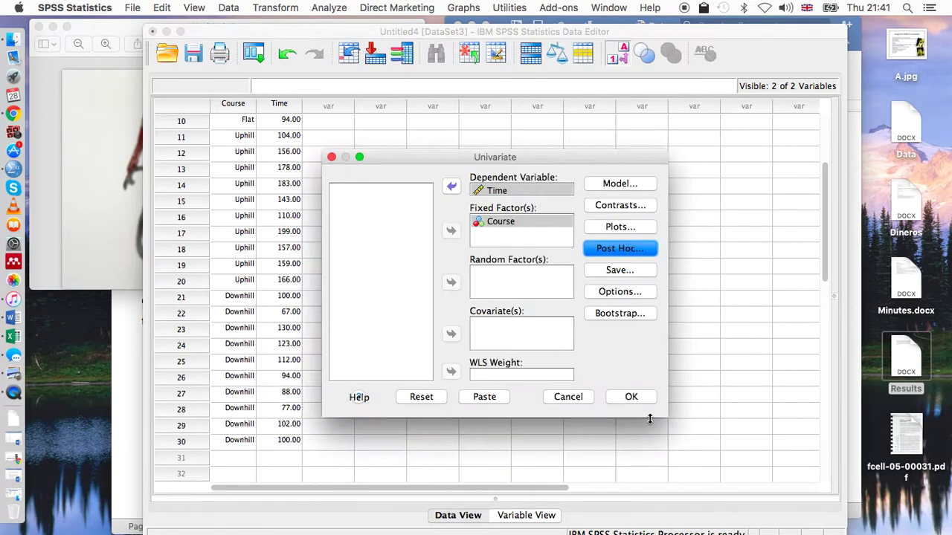
- Include descriptive statistics and effect-size estimates, then run the analysis
click(619, 291)
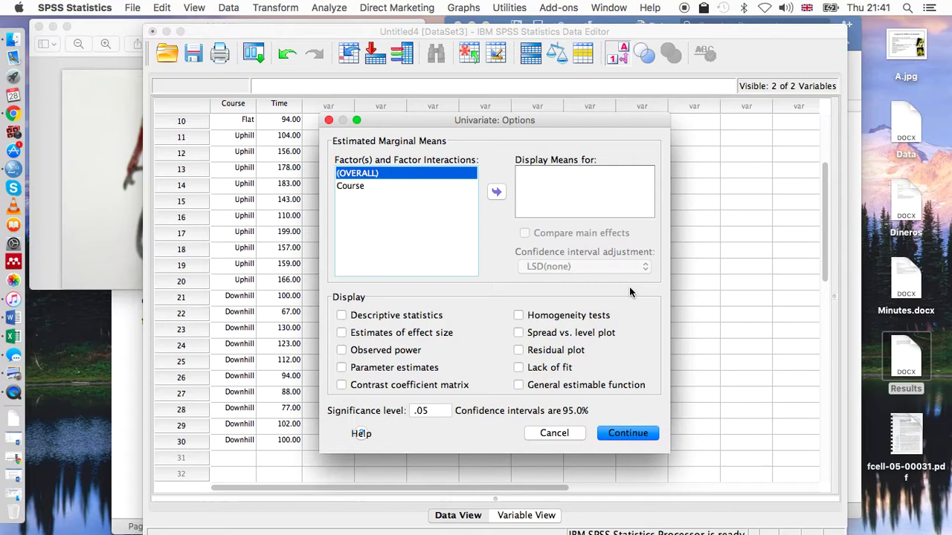
click(409, 315)
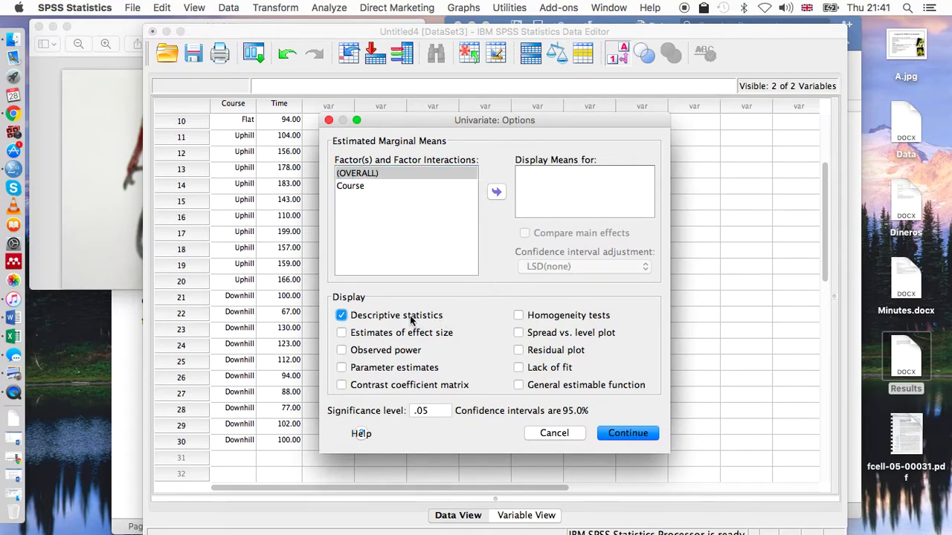
click(342, 333)
click(633, 431)
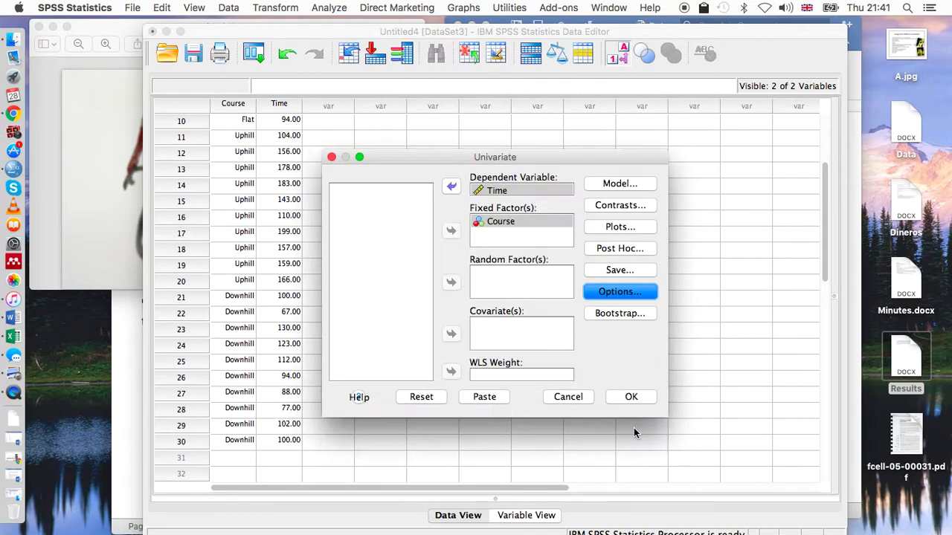
click(632, 398)
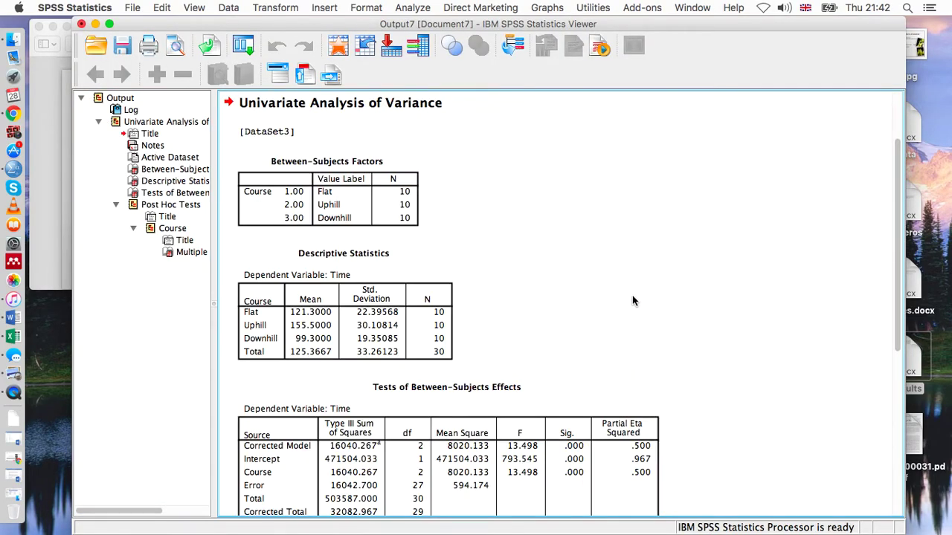
- Inspect the Descriptive Statistics and Between-Subjects Effects tables, with F = 13.498 for Course
scroll(632, 300, down, 3)
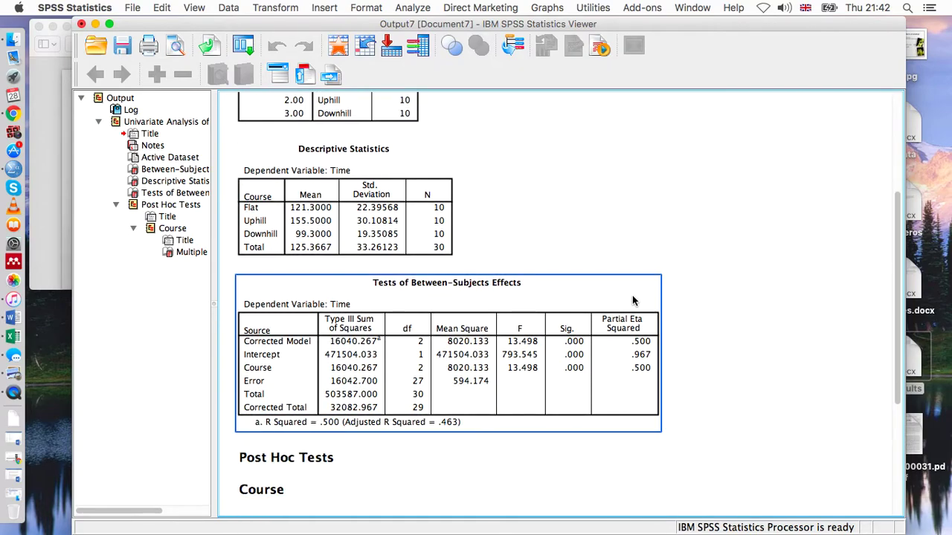
click(394, 245)
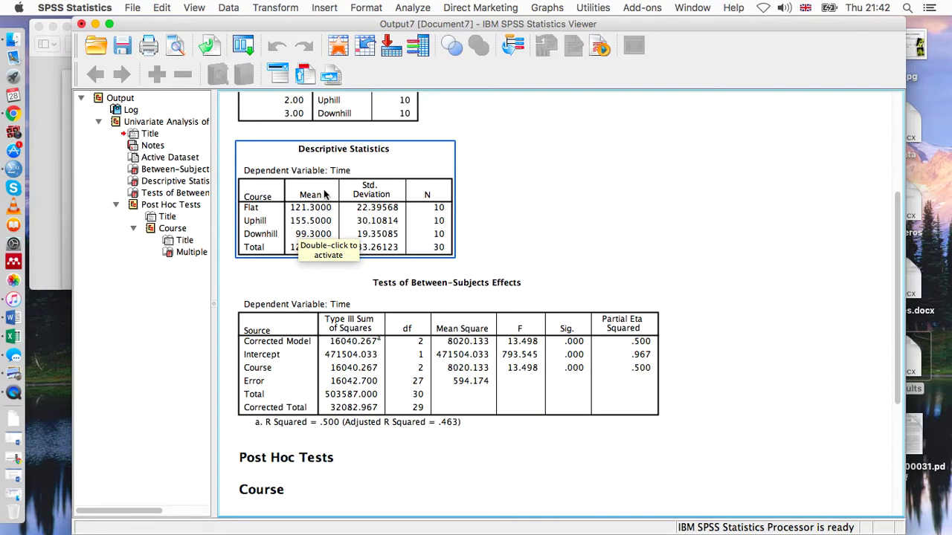
click(525, 134)
click(588, 356)
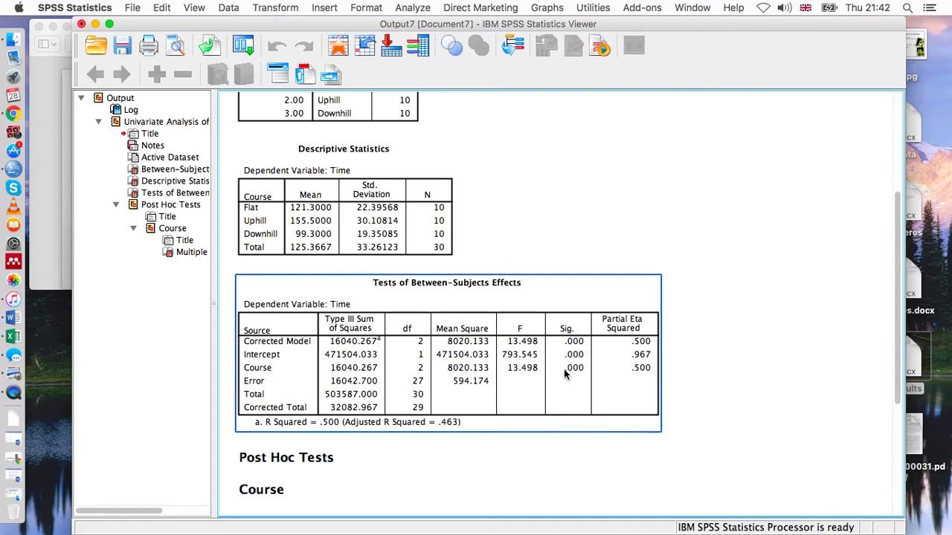
click(680, 297)
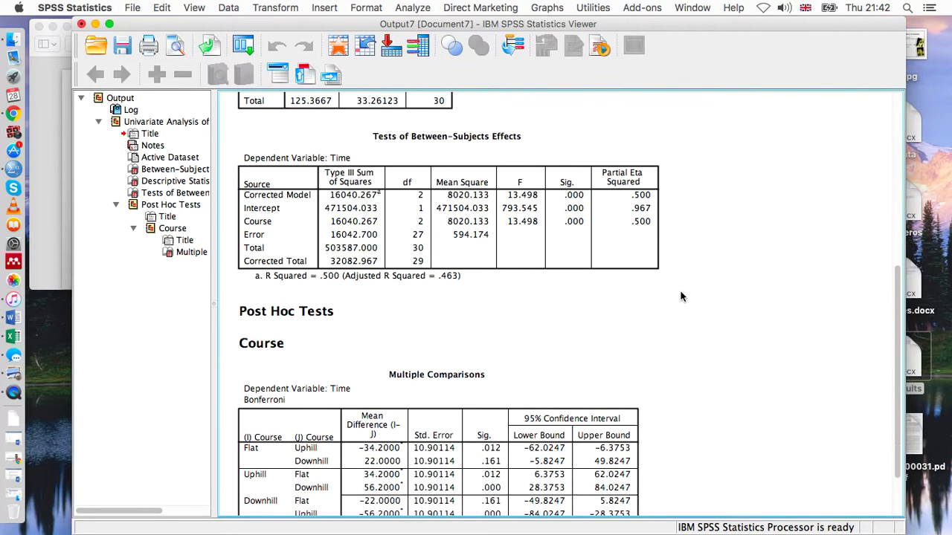
- Scroll to the Multiple Comparisons table and review its Bonferroni results and footnotes
scroll(680, 297, down, 3)
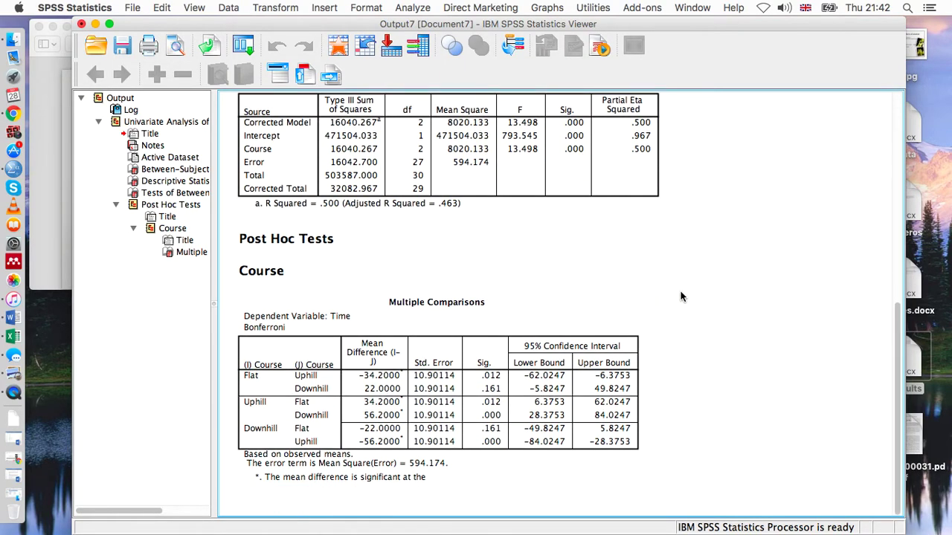
click(444, 366)
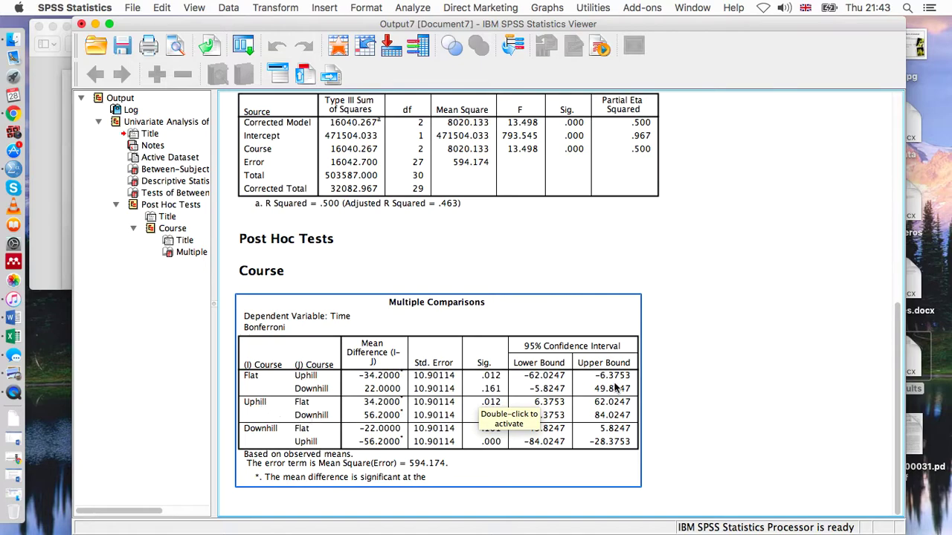
click(662, 411)
click(556, 411)
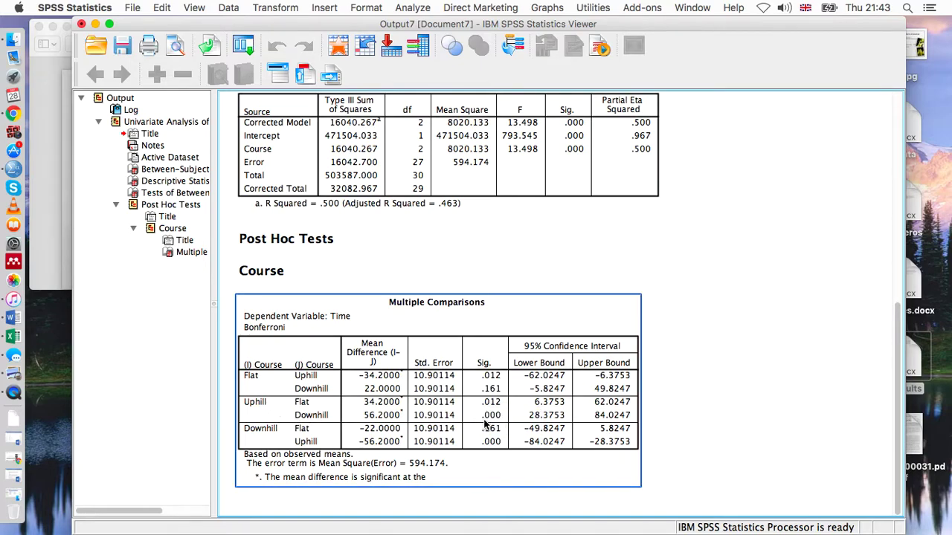
click(687, 229)
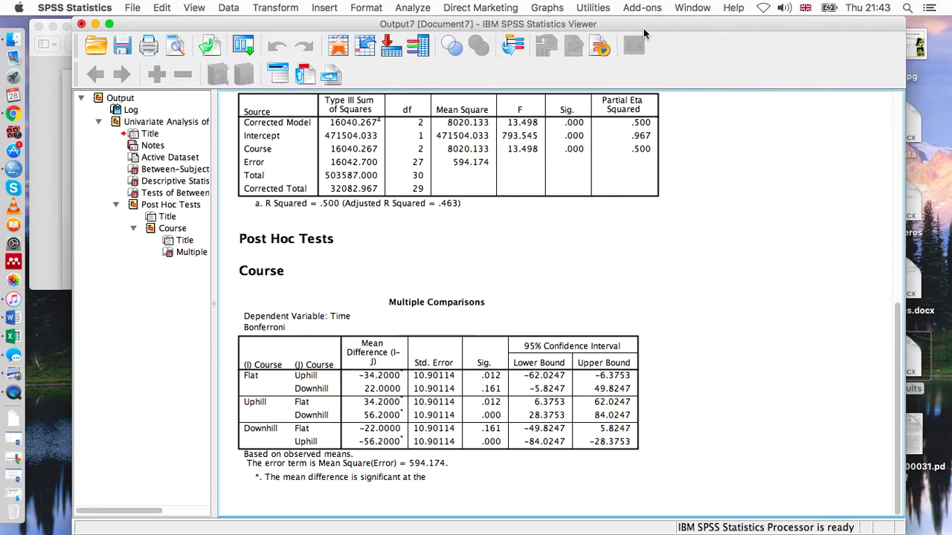
- Move the SPSS Viewer aside and bring the Word Results document forward via Mission Control
drag(644, 29, 890, 19)
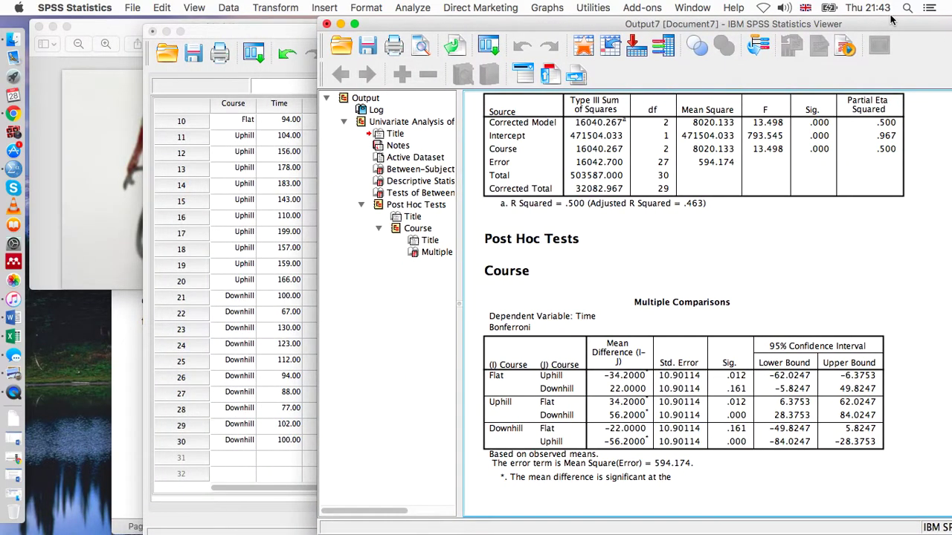
key(ctrl+Up)
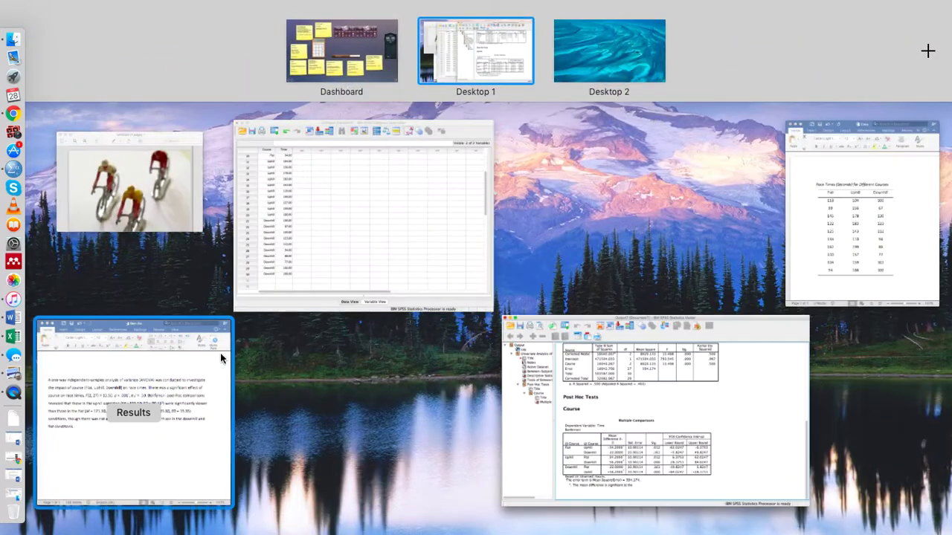
click(194, 387)
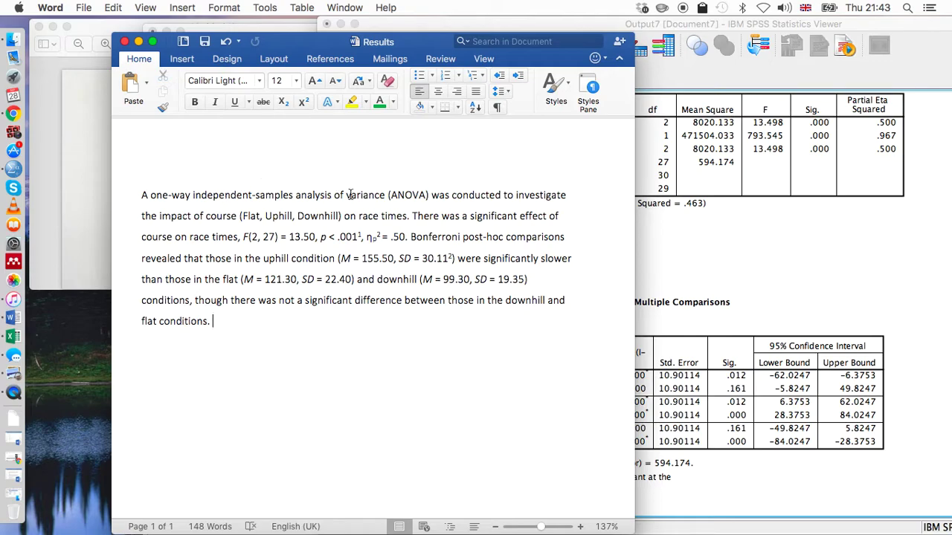
- Compare the Word paragraph's F(2, 27) = 13.50 with the SPSS between-subjects effects table
click(806, 247)
scroll(806, 252, up, 2)
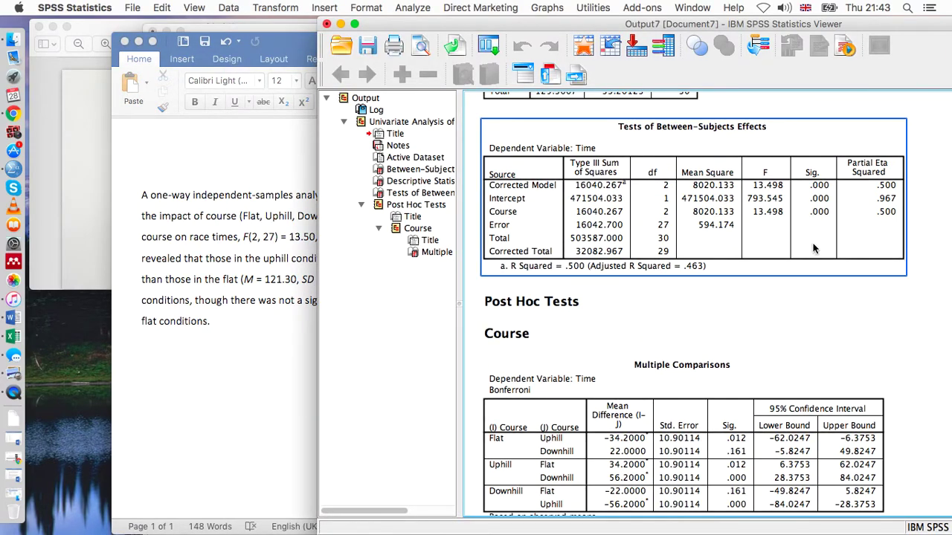
click(266, 302)
drag(417, 44, 344, 34)
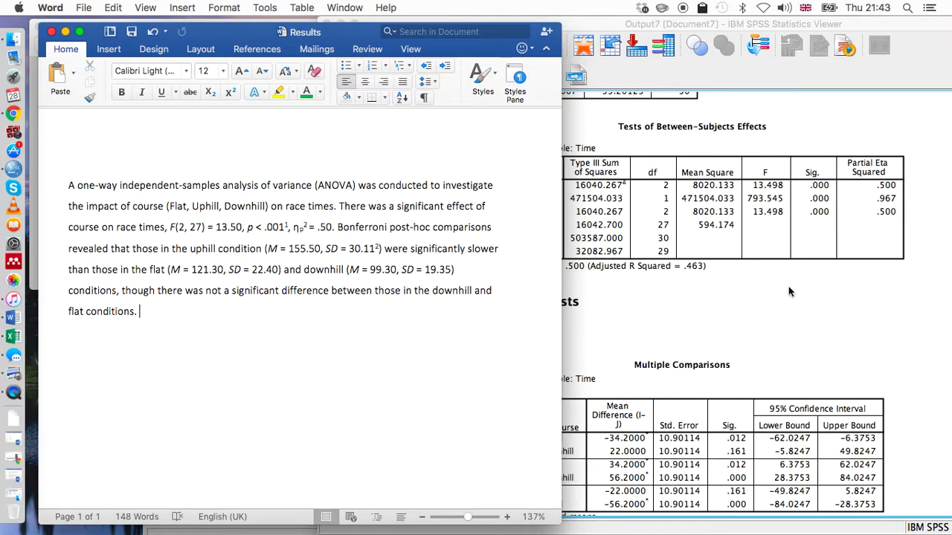
click(742, 255)
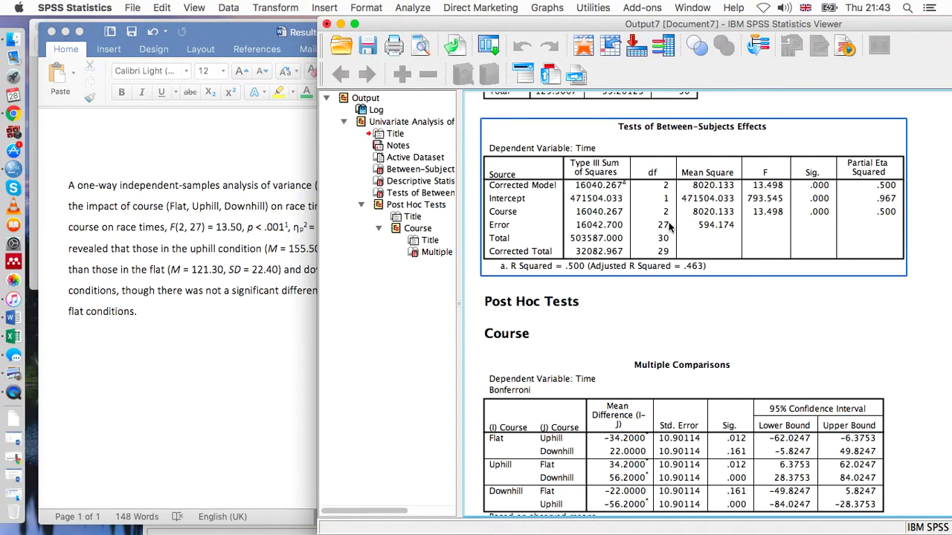
click(252, 321)
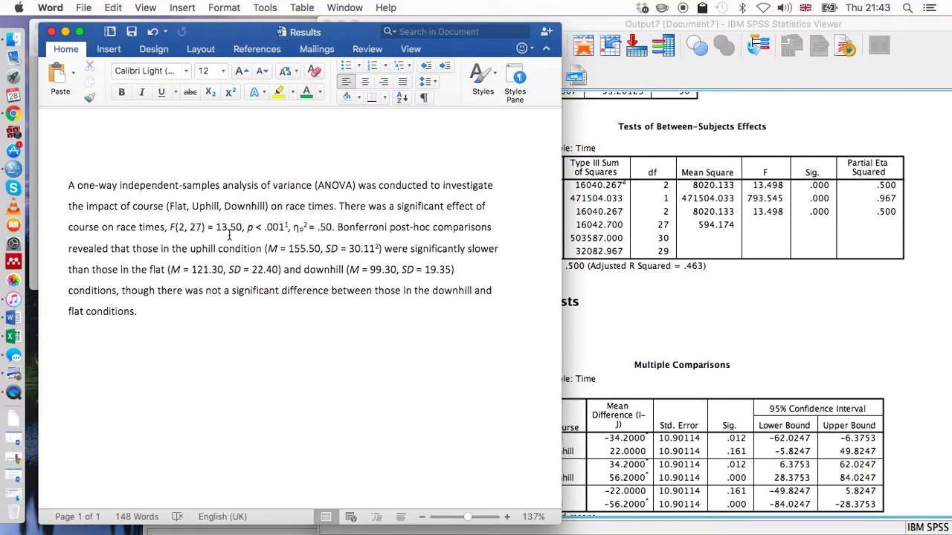
click(786, 252)
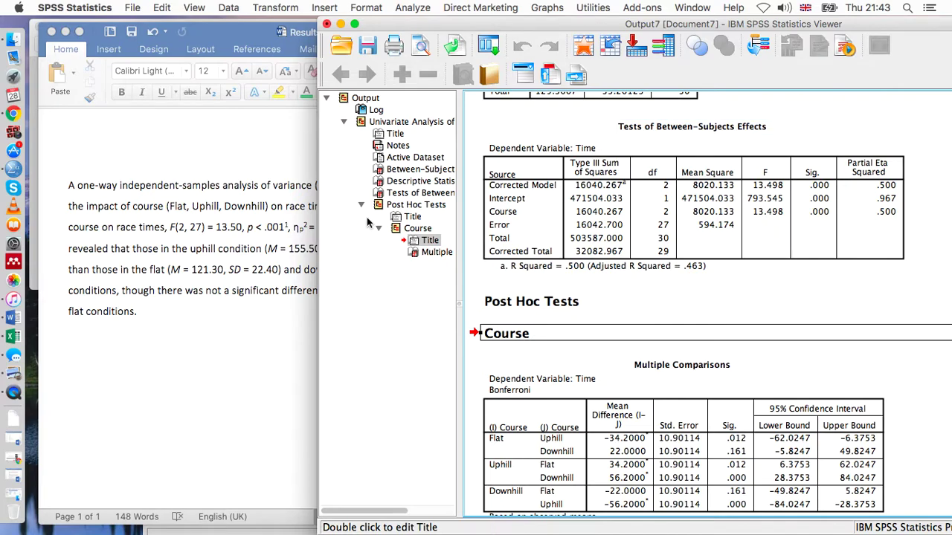
click(296, 249)
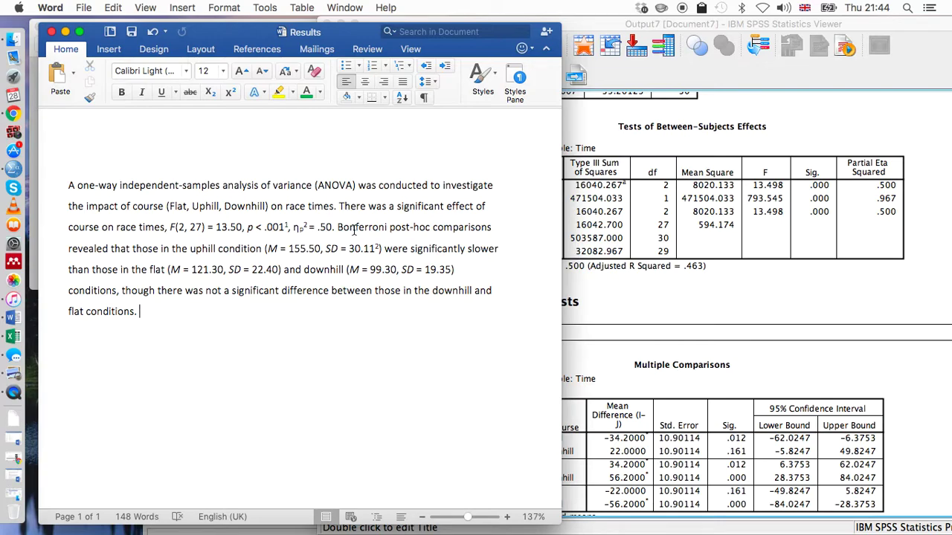
- Check the paragraph's flat, uphill and downhill means and SDs against SPSS Descriptive Statistics
click(774, 335)
click(577, 418)
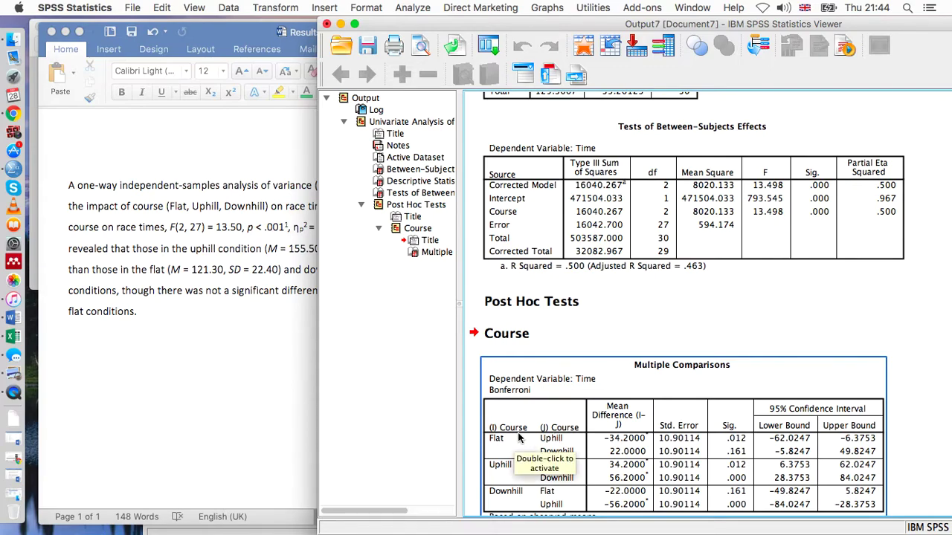
scroll(529, 434, down, 3)
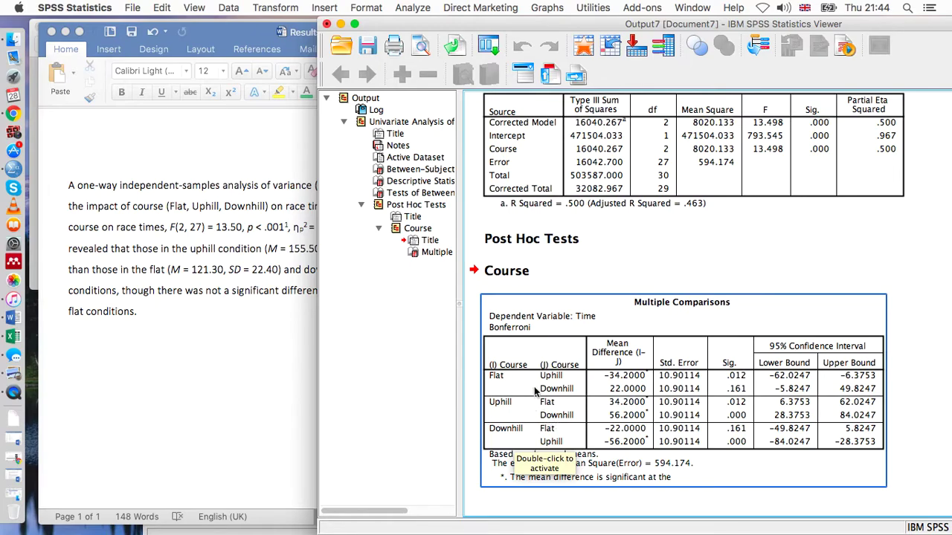
click(265, 299)
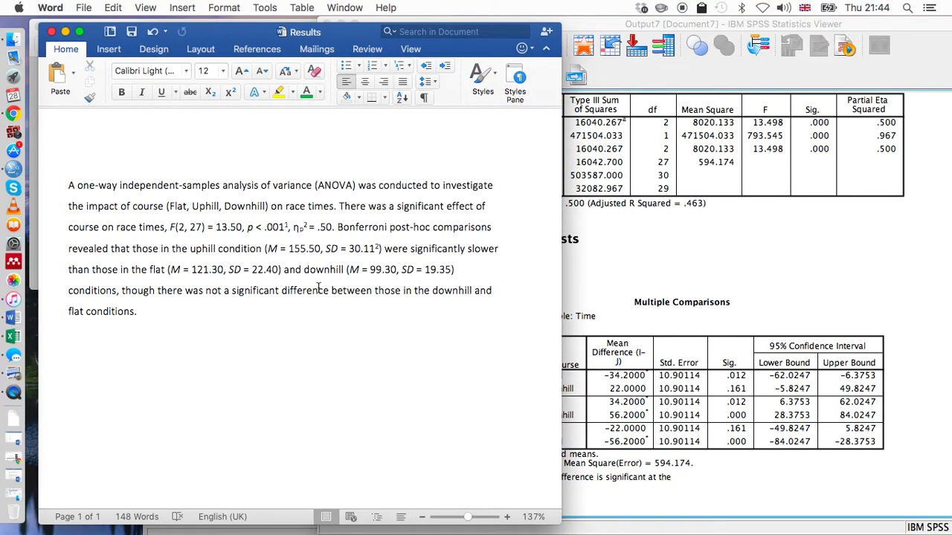
click(887, 257)
scroll(886, 261, up, 5)
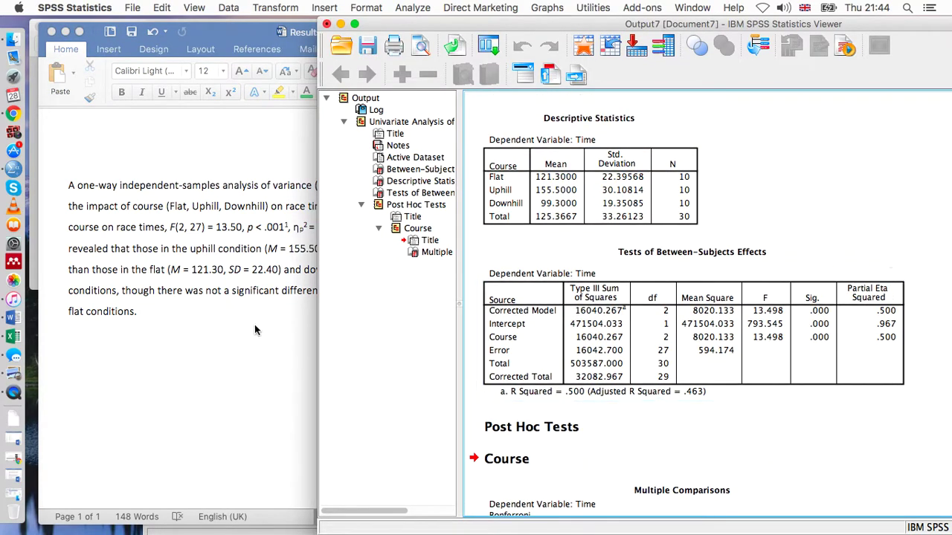
click(238, 277)
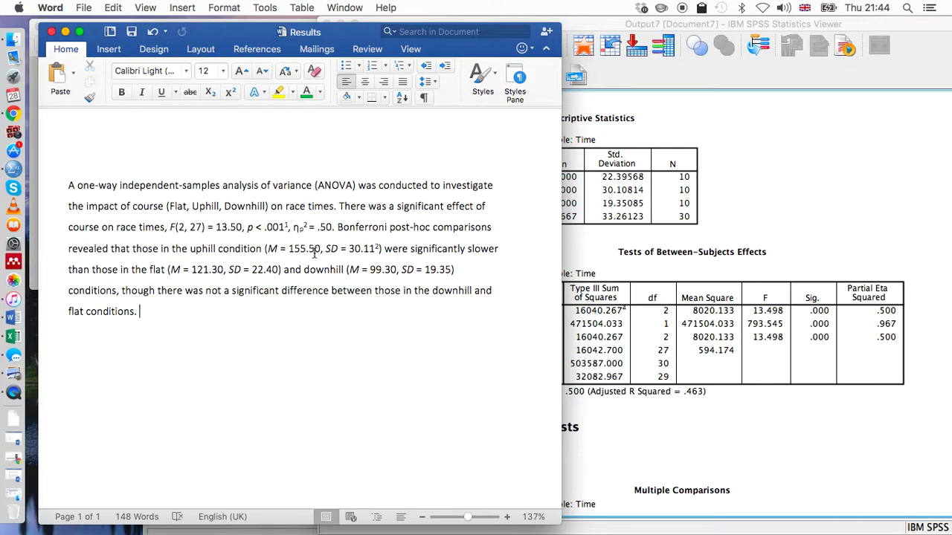
click(805, 211)
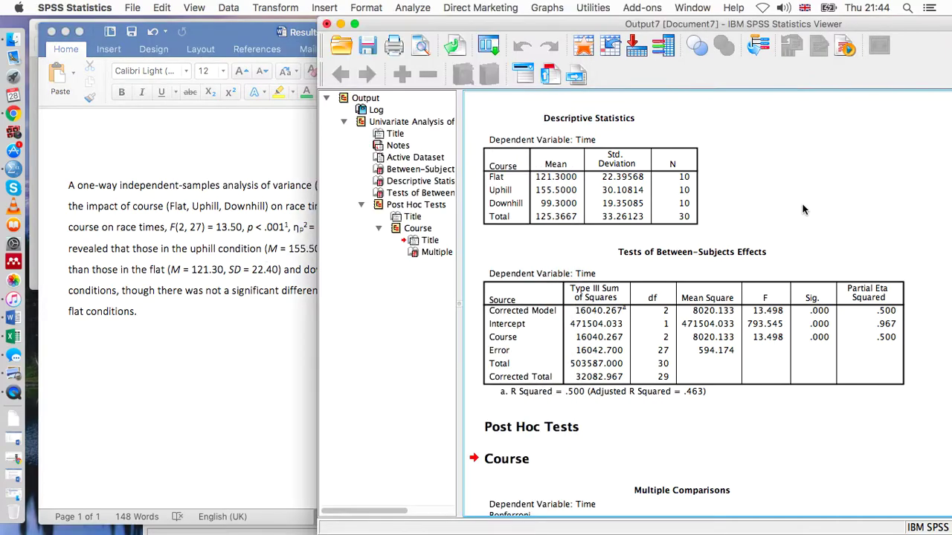
click(602, 202)
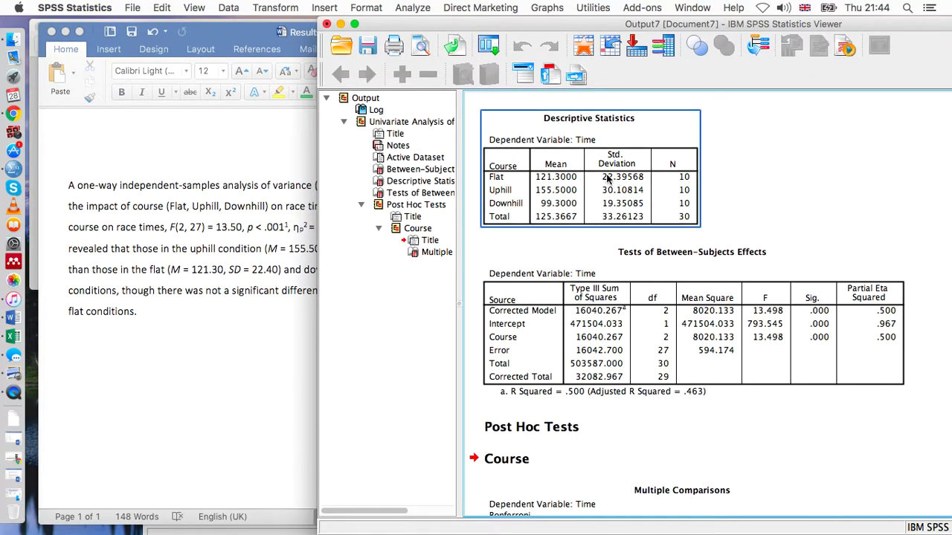
click(880, 207)
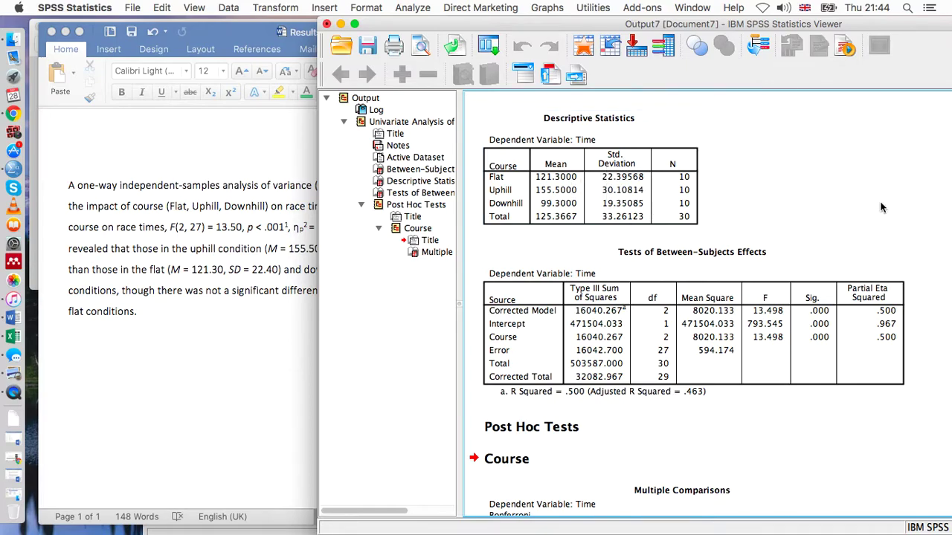